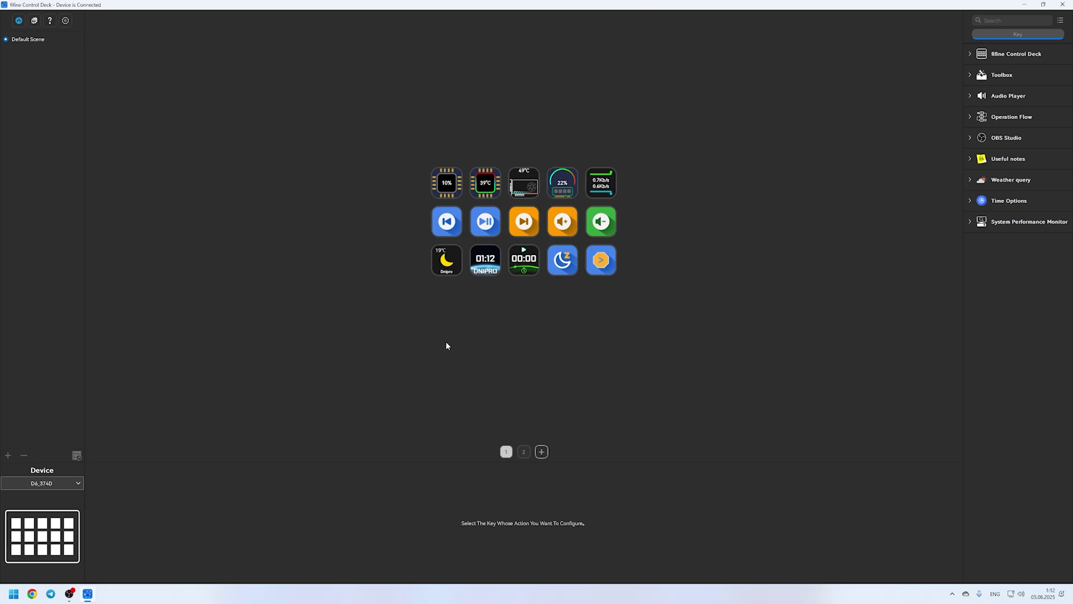
Step: Add a third key page to the default scene and return to page 1
{"action": "left_click", "coordinate": [523, 453]}
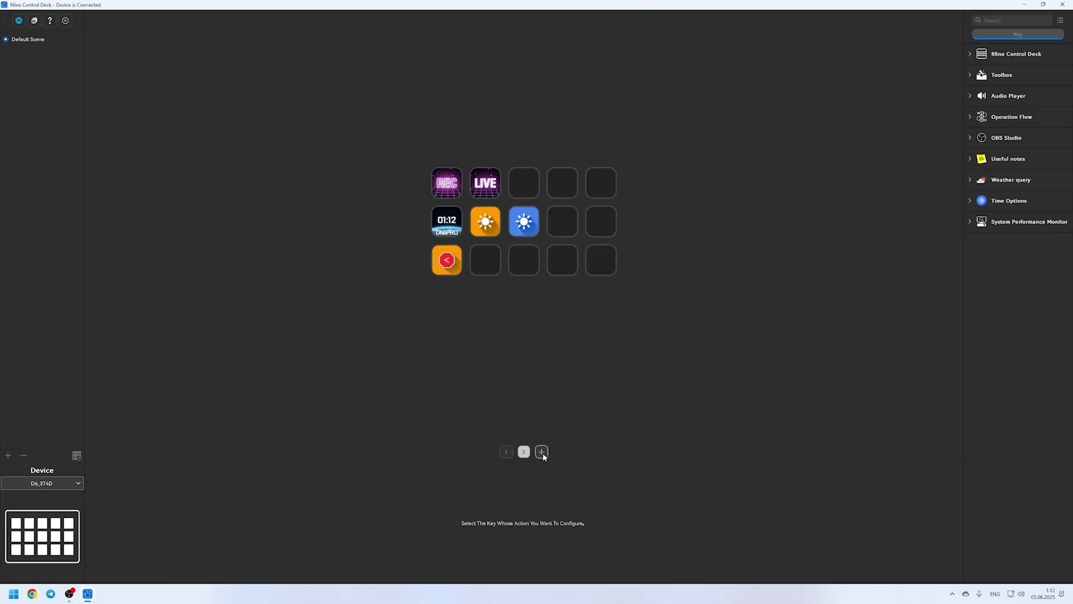
{"action": "left_click", "coordinate": [542, 453]}
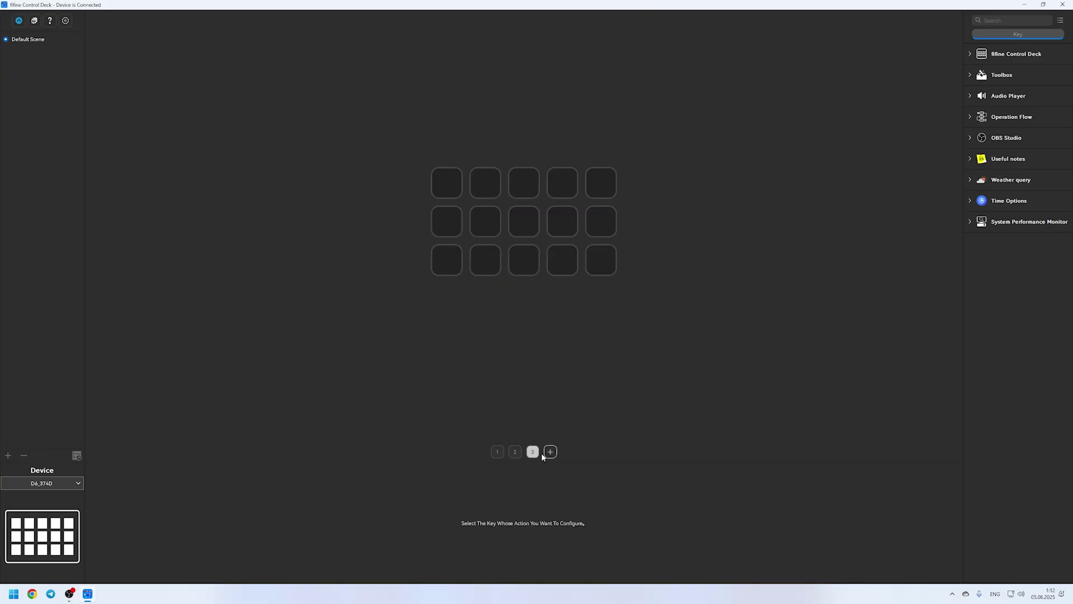
{"action": "left_click", "coordinate": [497, 452]}
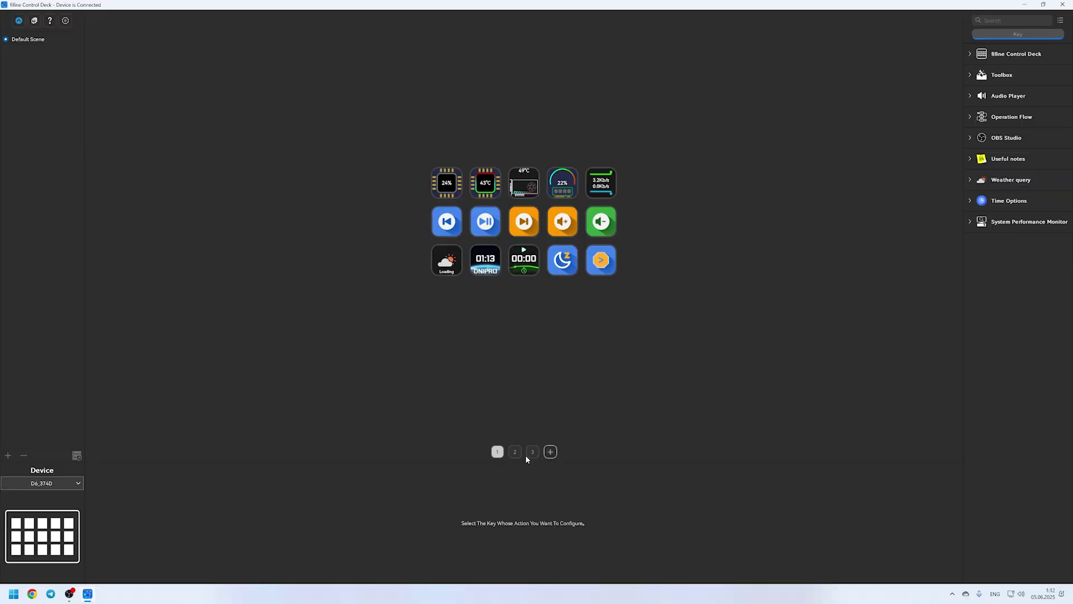
Step: Place a Toolbox Hotkey action on page 2, second key of the bottom row, and assign Ctrl+C to it
{"action": "left_click", "coordinate": [970, 54]}
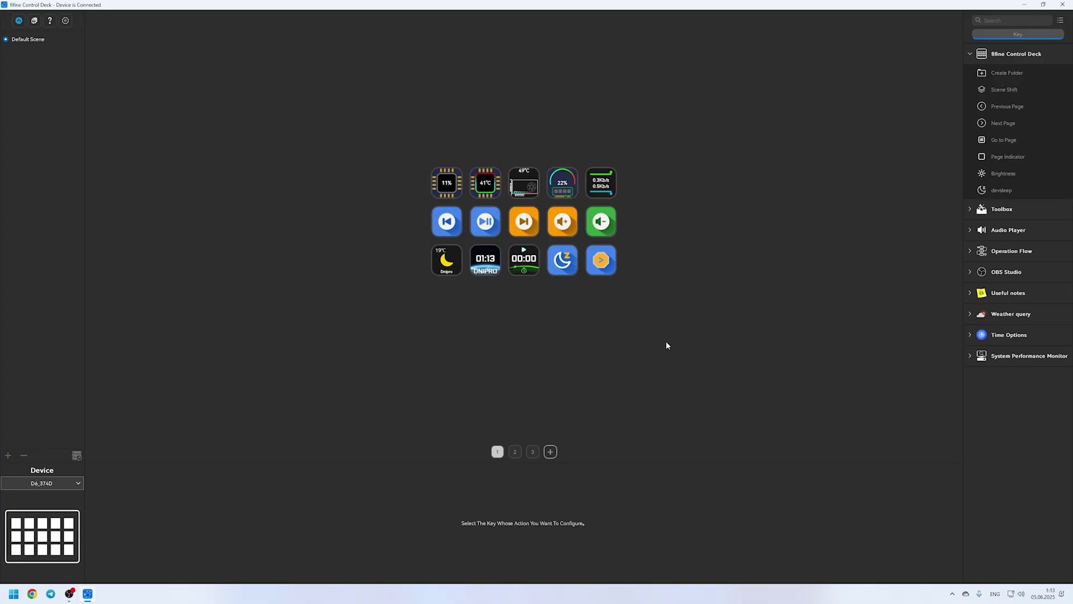
{"action": "left_click", "coordinate": [516, 451]}
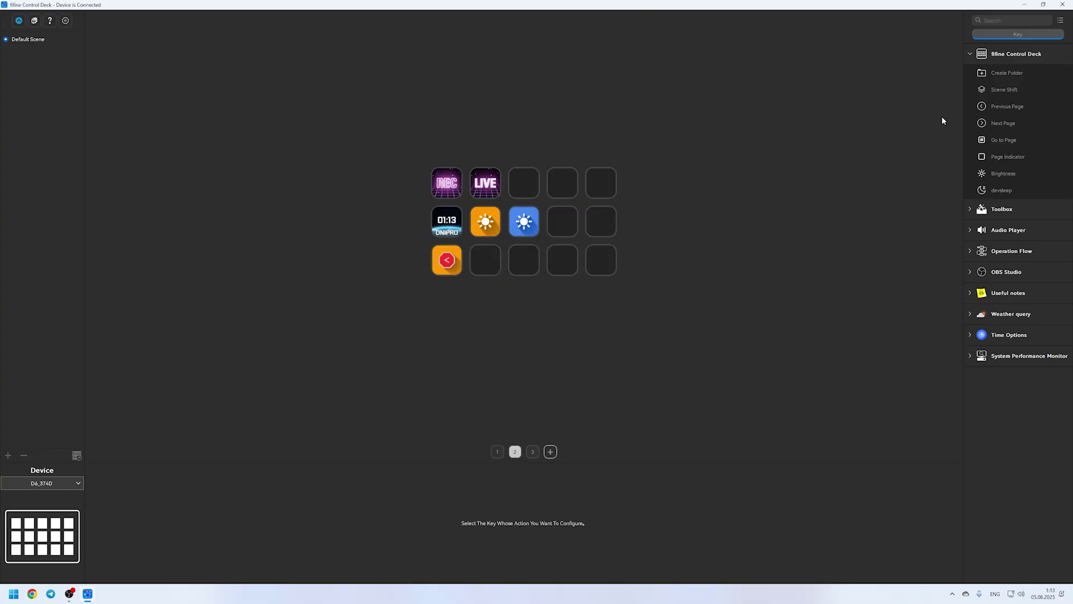
{"action": "left_click", "coordinate": [971, 53]}
{"action": "left_click", "coordinate": [971, 76]}
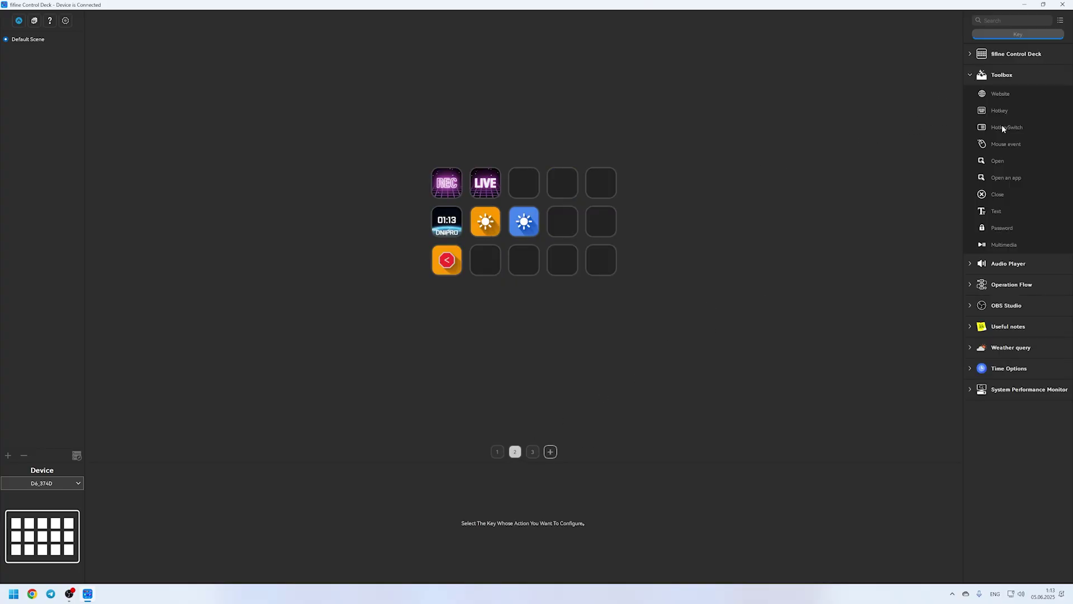
{"action": "left_click_drag", "start_coordinate": [1000, 112], "coordinate": [490, 262]}
{"action": "left_click", "coordinate": [553, 502]}
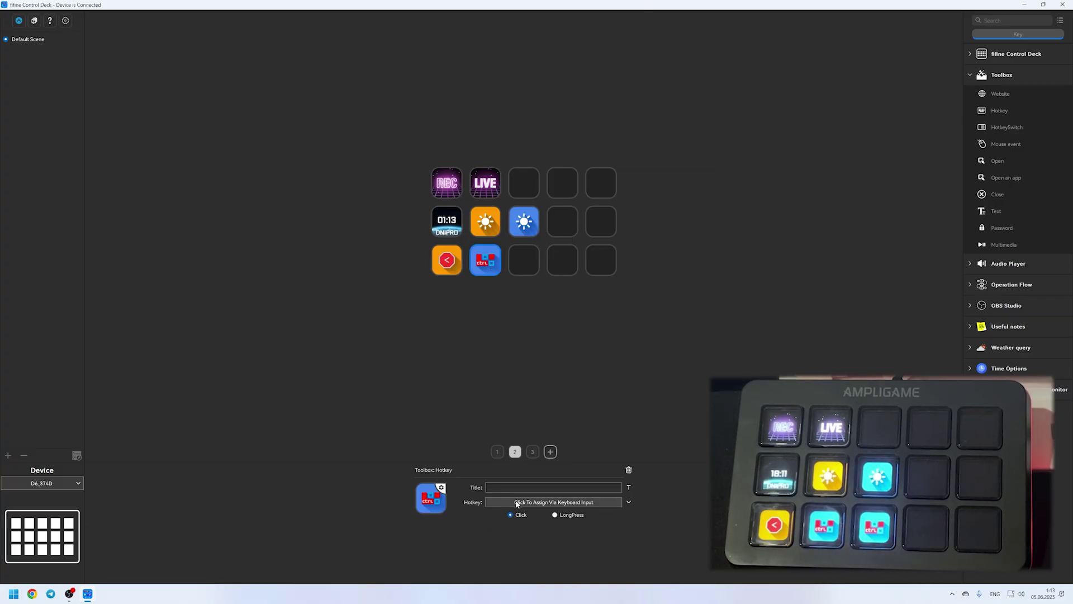
{"action": "key", "text": "ctrl"}
{"action": "key", "text": "ctrl+c"}
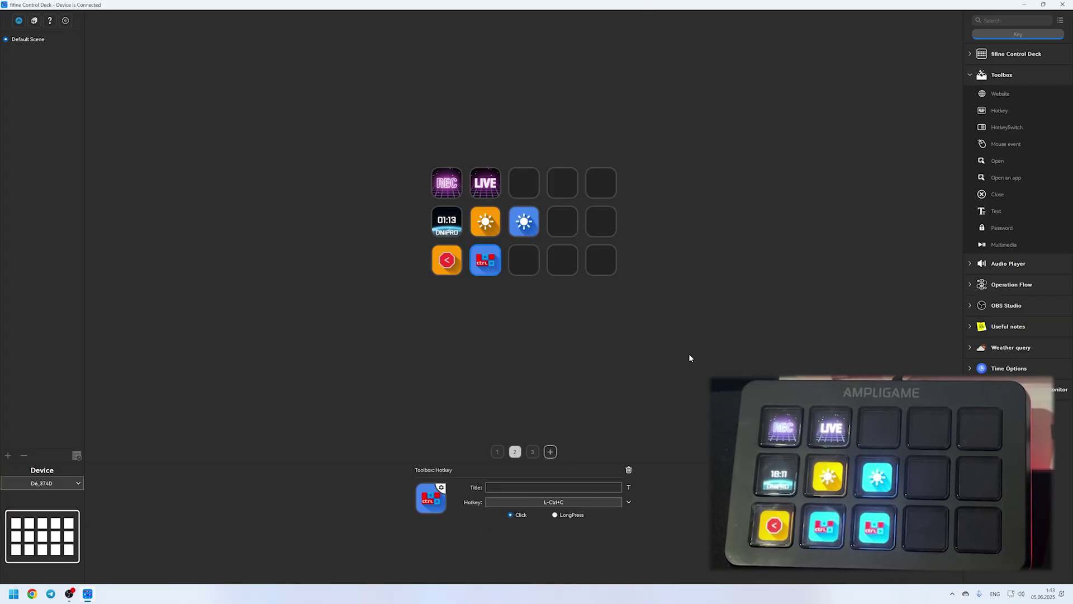
Step: Place another Hotkey action on the third key of the bottom row and assign Ctrl+V to it
{"action": "left_click_drag", "start_coordinate": [998, 115], "coordinate": [525, 262]}
{"action": "left_click", "coordinate": [538, 502]}
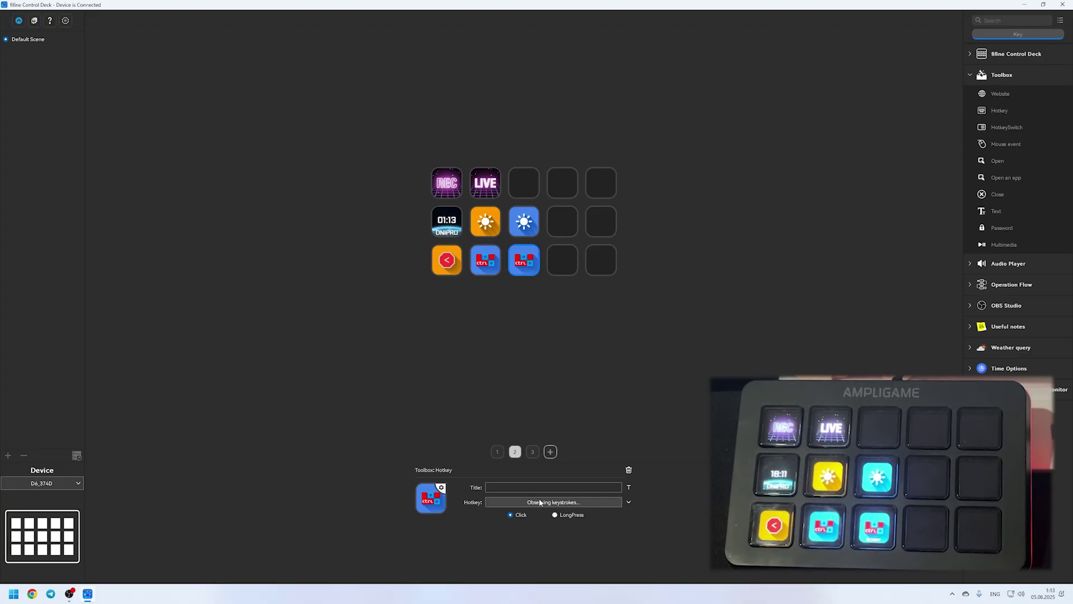
{"action": "key", "text": "ctrl"}
{"action": "left_click", "coordinate": [579, 338]}
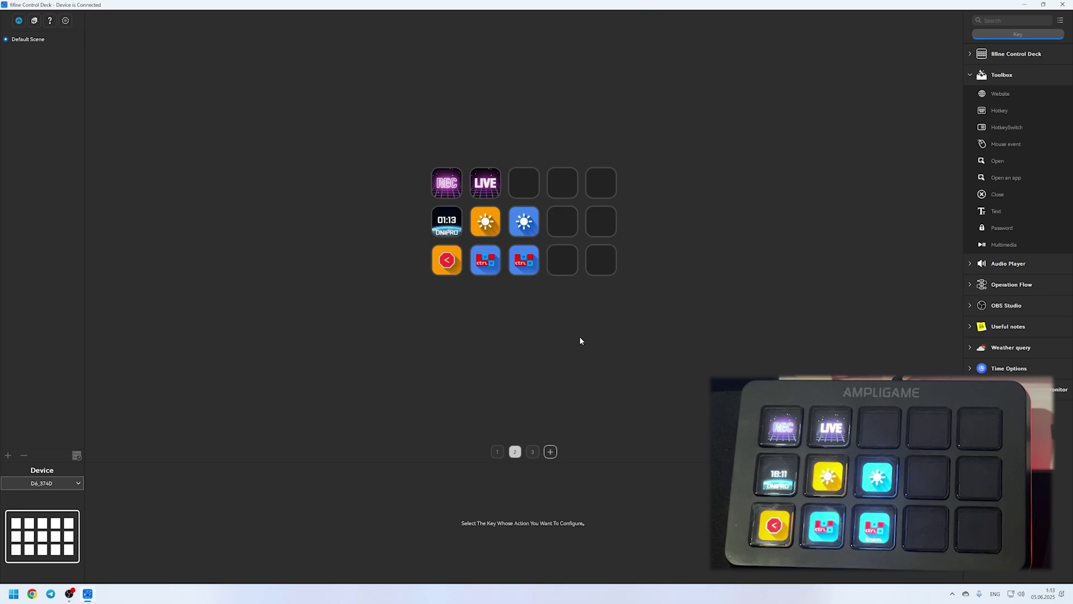
Step: Give the Ctrl+C key the blue-and-white overlapping pages icon from the 25-icon Icons for Designer set in the icon library
{"action": "left_click", "coordinate": [487, 261]}
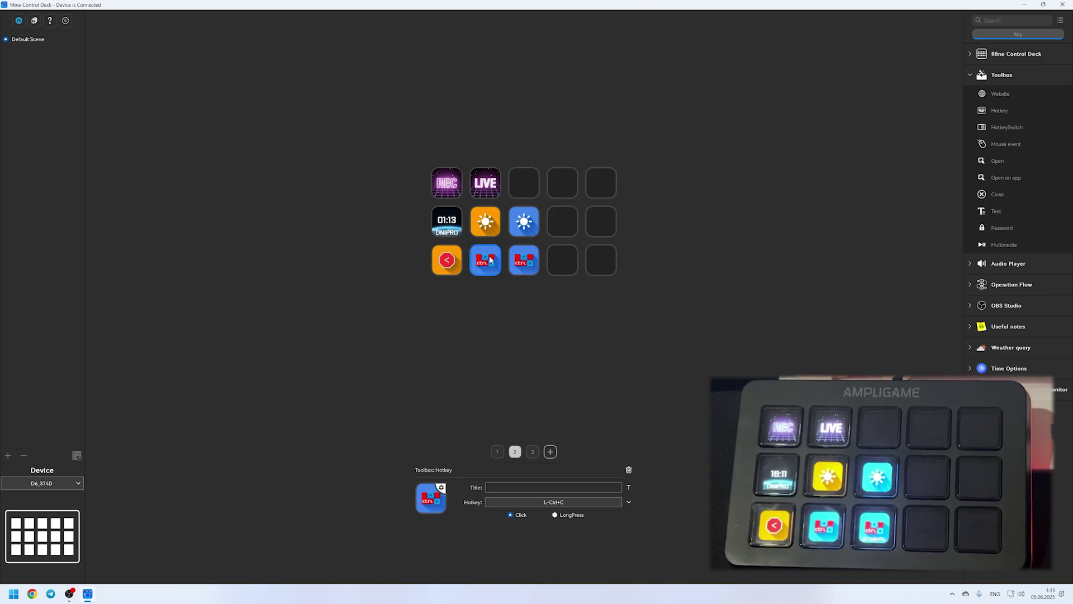
{"action": "left_click", "coordinate": [441, 488]}
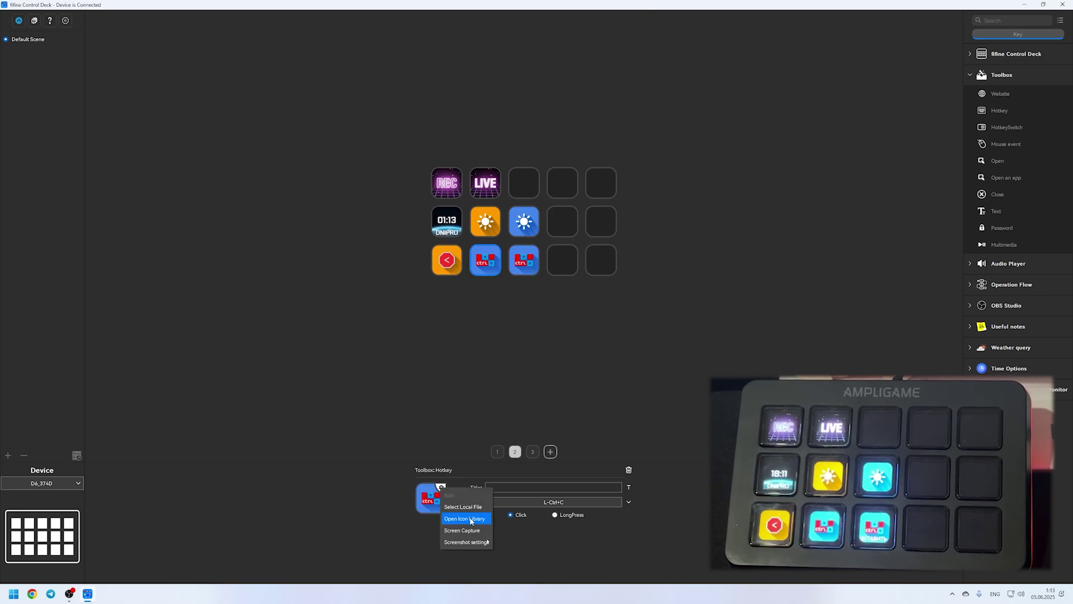
{"action": "left_click", "coordinate": [446, 457]}
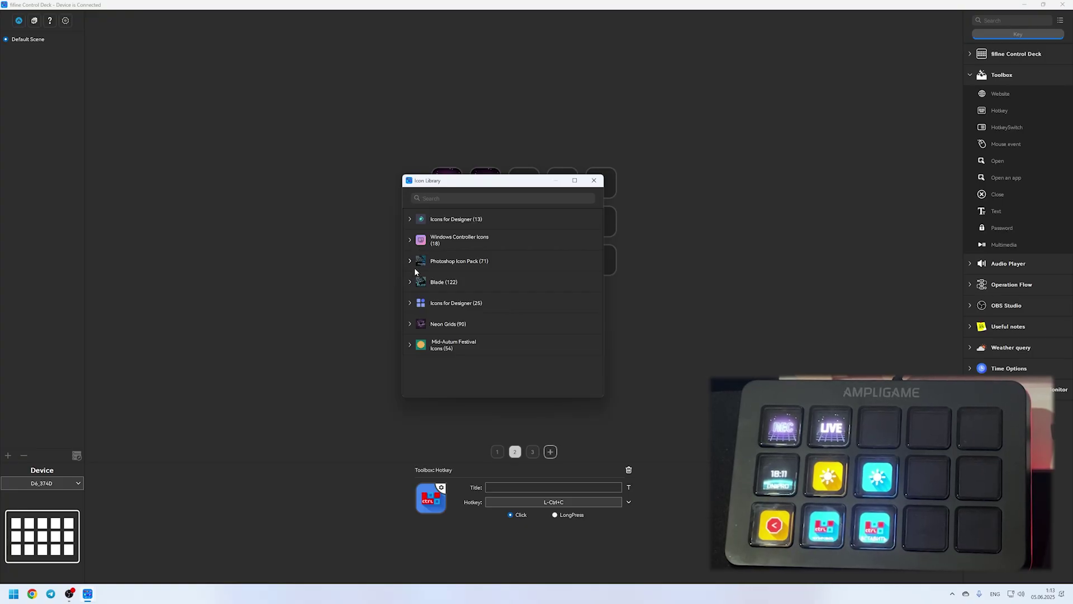
{"action": "left_click", "coordinate": [447, 302]}
{"action": "scroll", "coordinate": [485, 332], "scroll_direction": "down", "scroll_amount": 1}
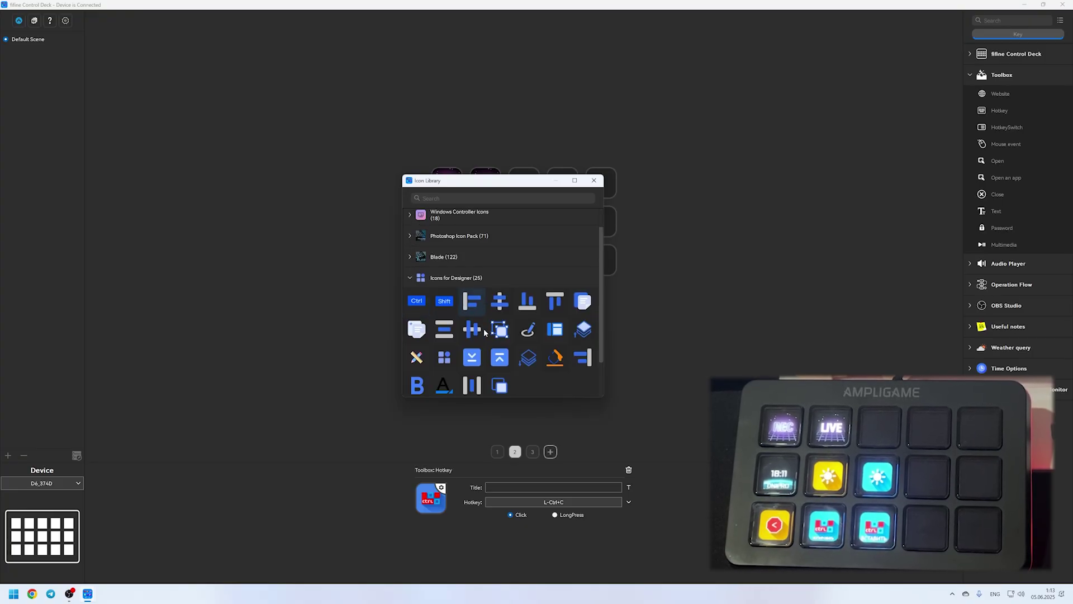
{"action": "scroll", "coordinate": [484, 332], "scroll_direction": "up", "scroll_amount": 1}
{"action": "scroll", "coordinate": [472, 332], "scroll_direction": "down", "scroll_amount": 1}
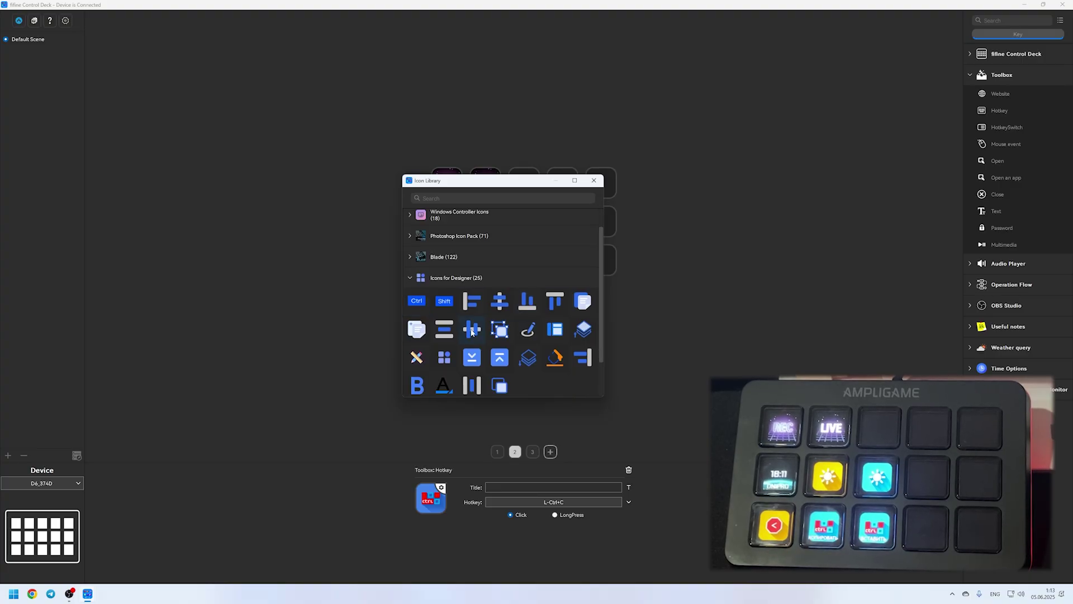
{"action": "scroll", "coordinate": [472, 332], "scroll_direction": "down", "scroll_amount": 1}
{"action": "scroll", "coordinate": [530, 353], "scroll_direction": "up", "scroll_amount": 1}
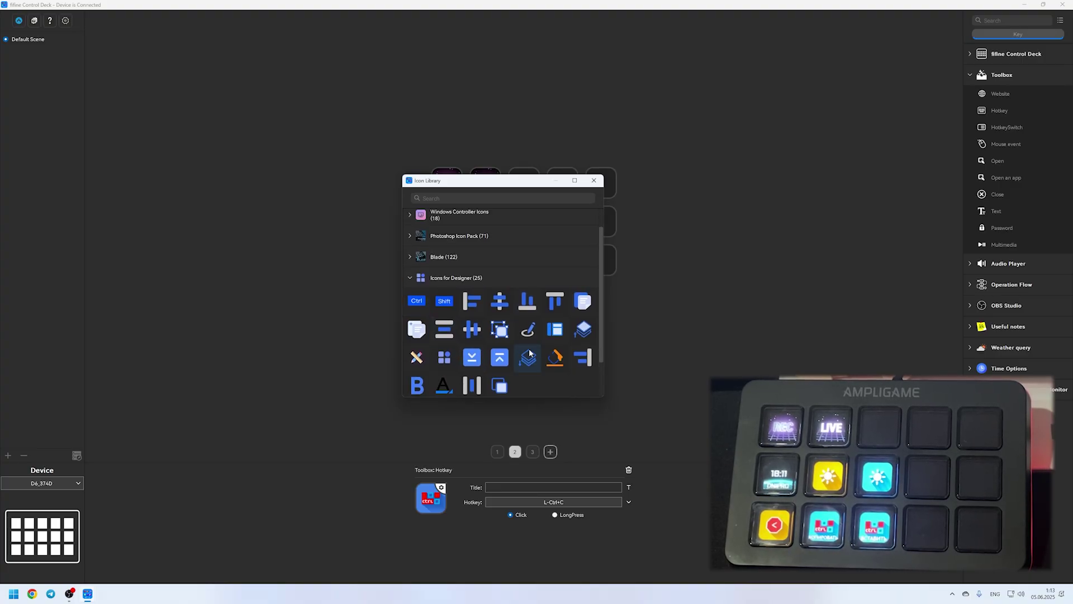
{"action": "left_click", "coordinate": [583, 302]}
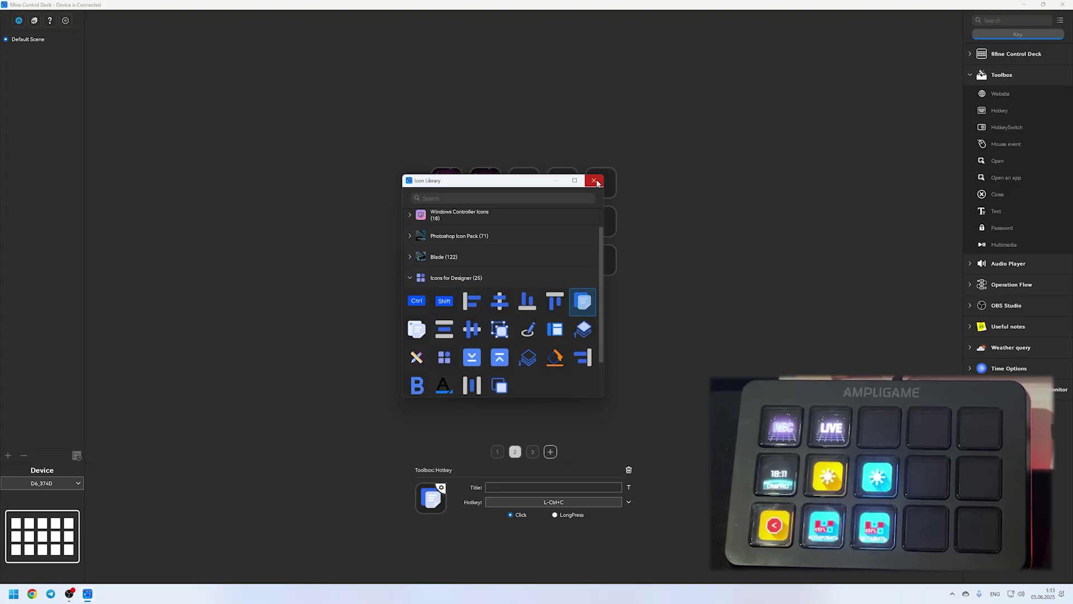
{"action": "left_click", "coordinate": [593, 180]}
Step: Give the Ctrl+V key the white stacked pages icon from the 25-icon Icons for Designer set
{"action": "left_click", "coordinate": [521, 266]}
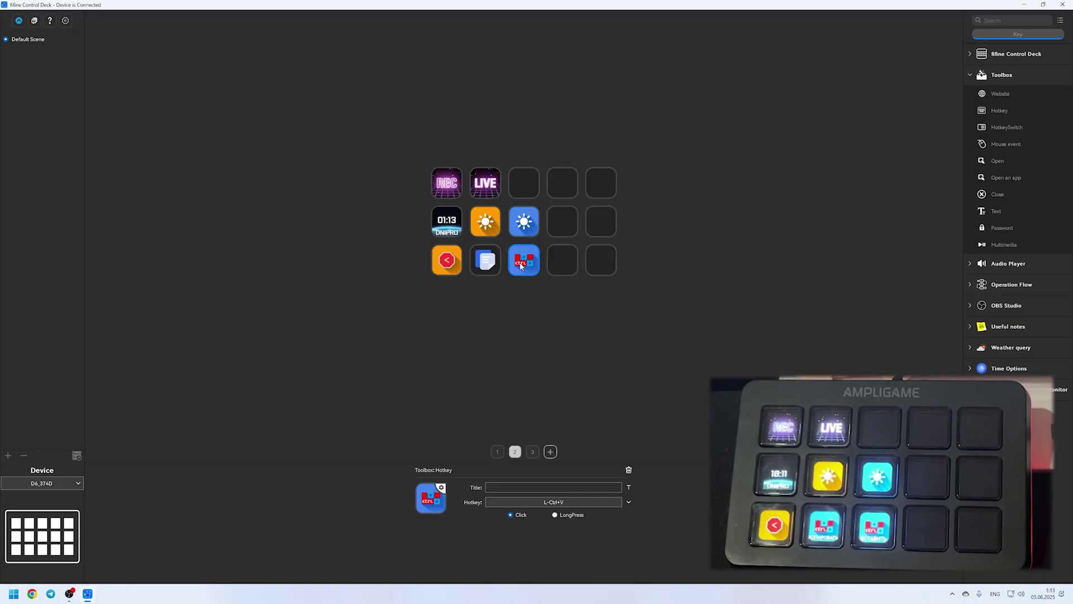
{"action": "left_click", "coordinate": [447, 482]}
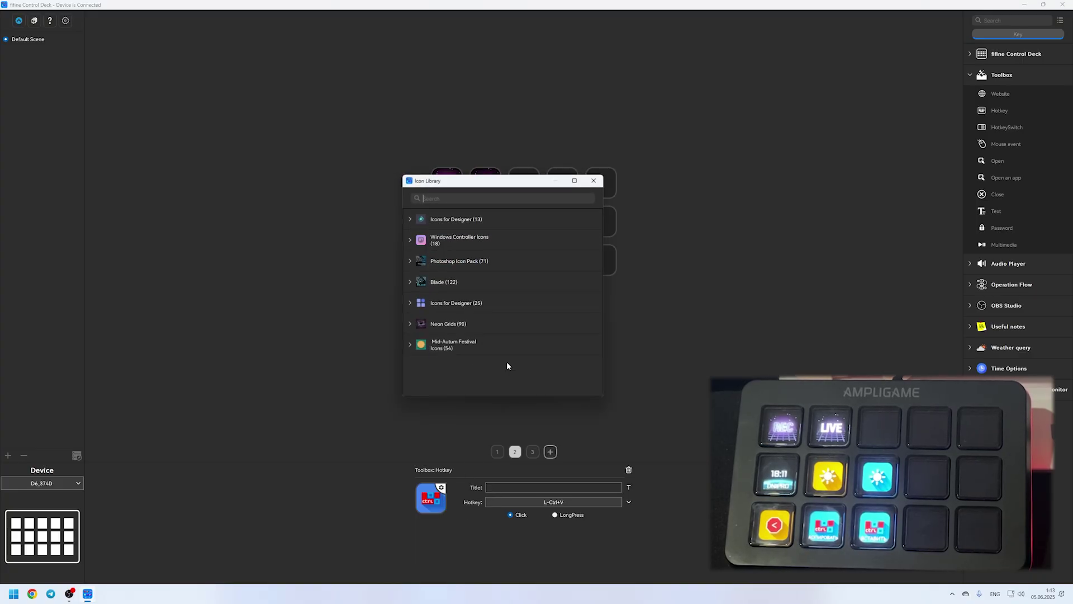
{"action": "left_click", "coordinate": [456, 302]}
{"action": "scroll", "coordinate": [543, 326], "scroll_direction": "down", "scroll_amount": 1}
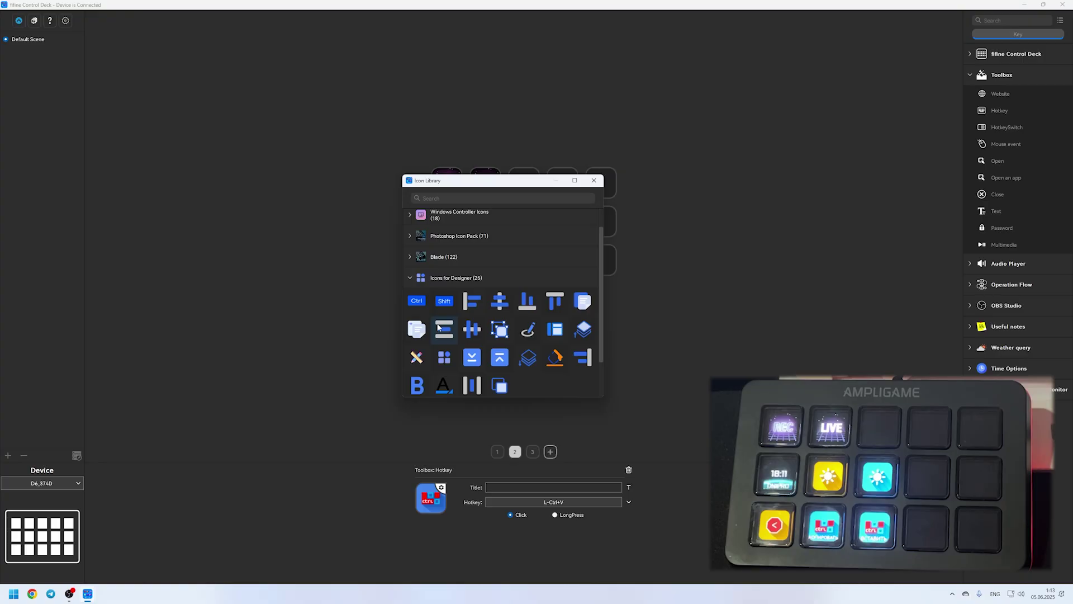
{"action": "left_click", "coordinate": [416, 330]}
{"action": "left_click", "coordinate": [594, 181]}
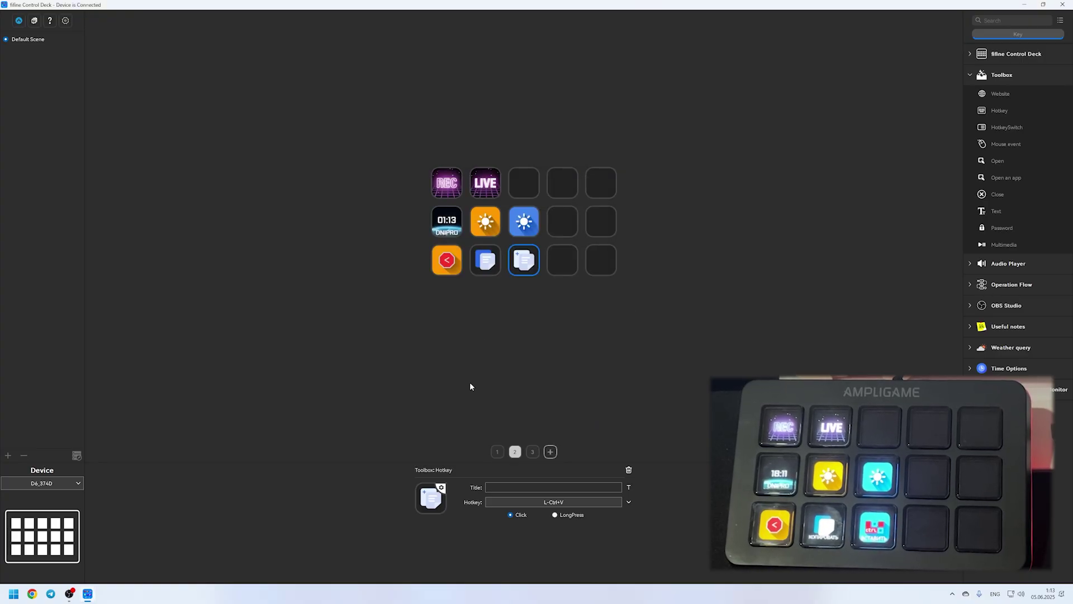
Step: Title the Ctrl+V key ВСТАВКА
{"action": "left_click", "coordinate": [496, 488]}
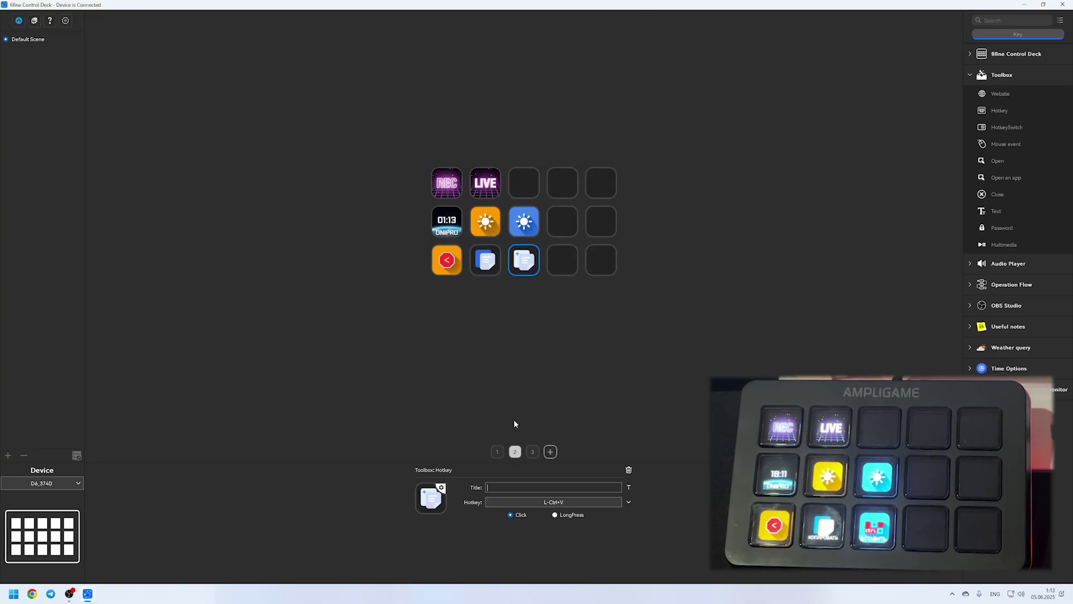
{"action": "type", "text": "CTRL"}
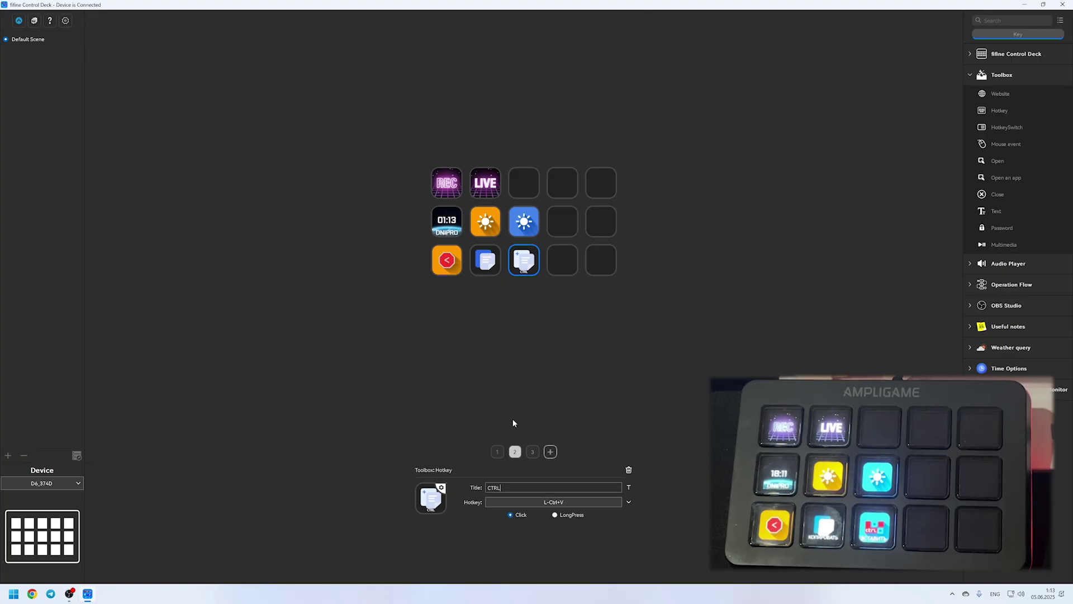
{"action": "key", "text": "BackSpace"}
{"action": "key", "text": "BackSpace"}
{"action": "key", "text": "alt+shift"}
{"action": "type", "text": "ВСТАВКА"}
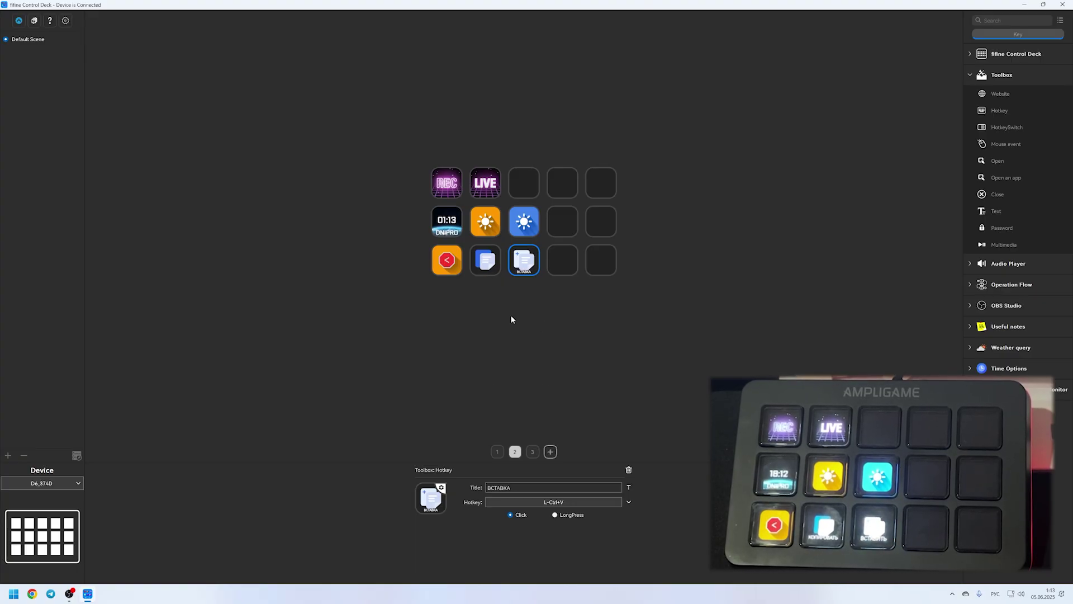
Step: Set the ВСТАВКА key's title font size to 11 pt
{"action": "left_click", "coordinate": [629, 487]}
{"action": "left_click", "coordinate": [591, 539]}
{"action": "left_click", "coordinate": [591, 539]}
{"action": "left_click", "coordinate": [591, 539]}
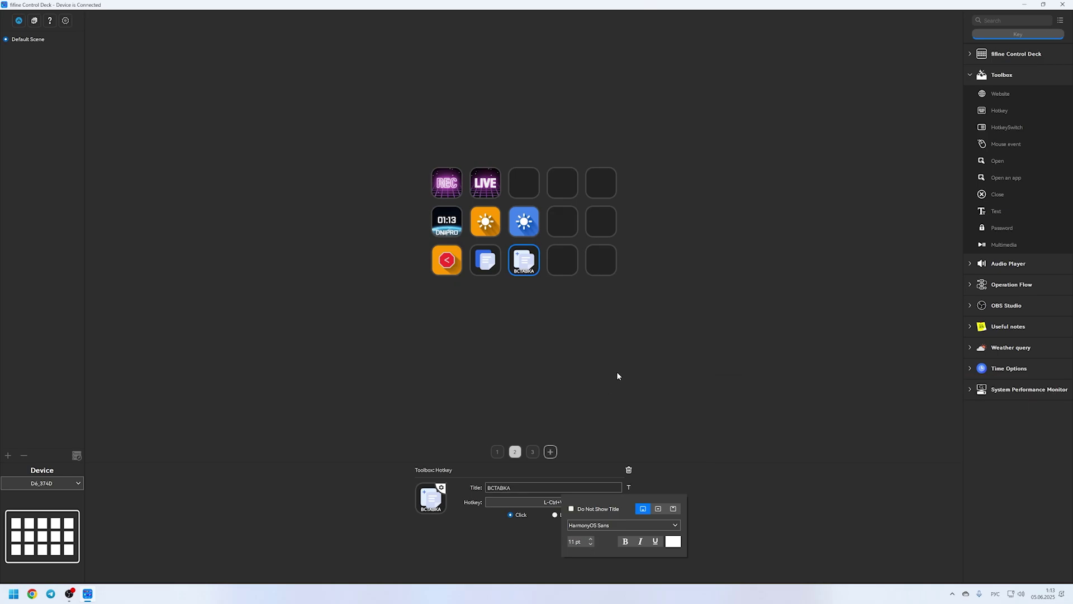
{"action": "left_click", "coordinate": [582, 342]}
Step: Title the Ctrl+C key КОПИРОВАТЬ
{"action": "left_click", "coordinate": [486, 260]}
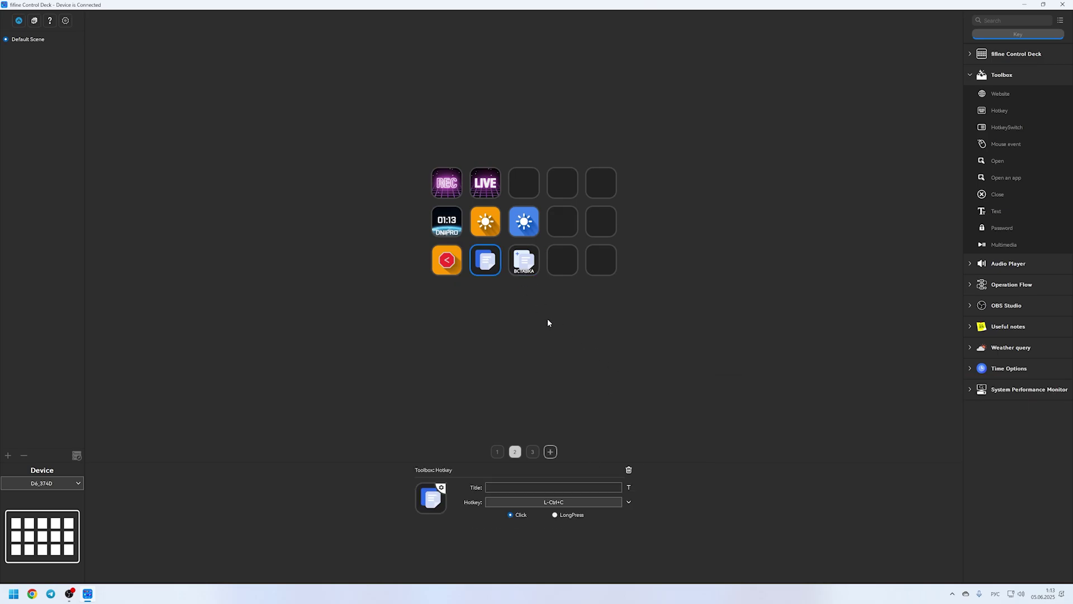
{"action": "left_click", "coordinate": [520, 486]}
{"action": "type", "text": "КОПИРОВАТЬ"}
Step: Enlarge the title text of the КОПИРОВАТЬ key and close its text formatting options
{"action": "left_click", "coordinate": [629, 487]}
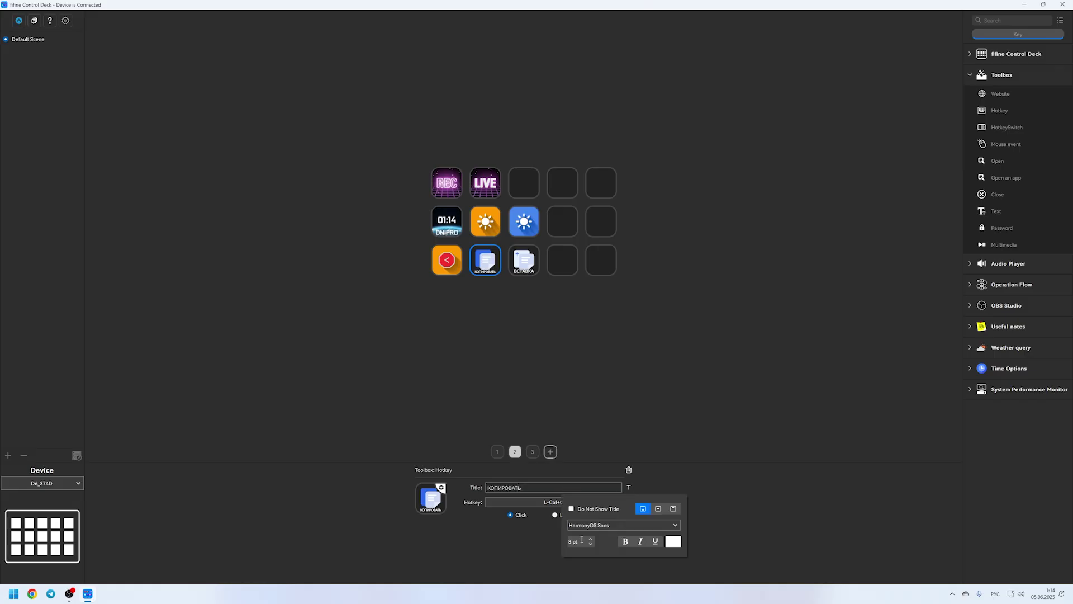
{"action": "left_click", "coordinate": [590, 540]}
{"action": "left_click", "coordinate": [590, 540]}
{"action": "left_click", "coordinate": [591, 540]}
{"action": "left_click", "coordinate": [591, 540]}
{"action": "left_click", "coordinate": [597, 389]}
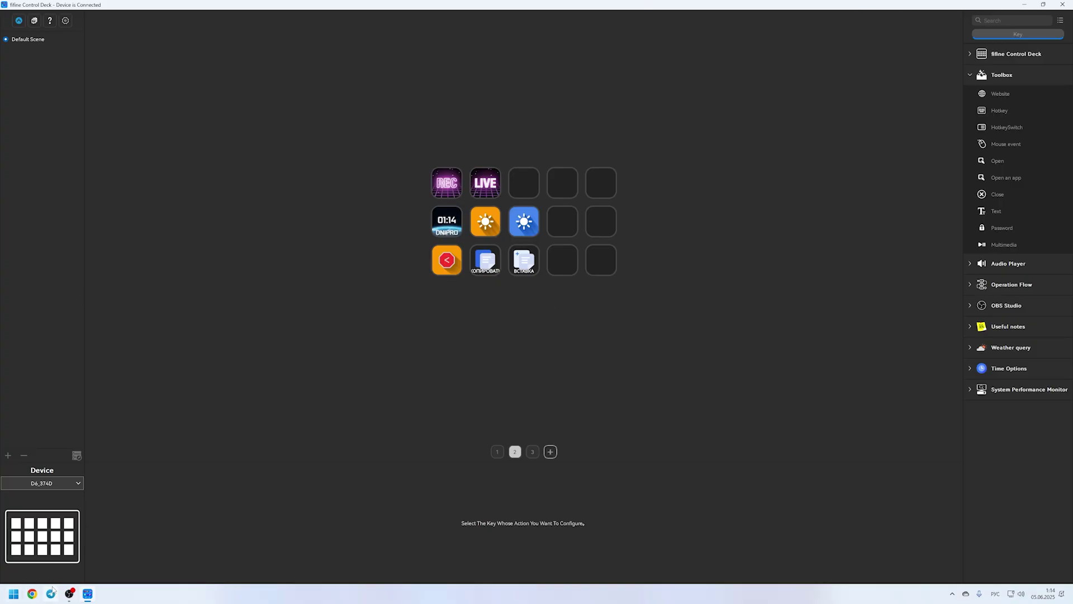
Step: Minimize the open windows and create a text document on the desktop, keeping its default name
{"action": "left_click", "coordinate": [1025, 4]}
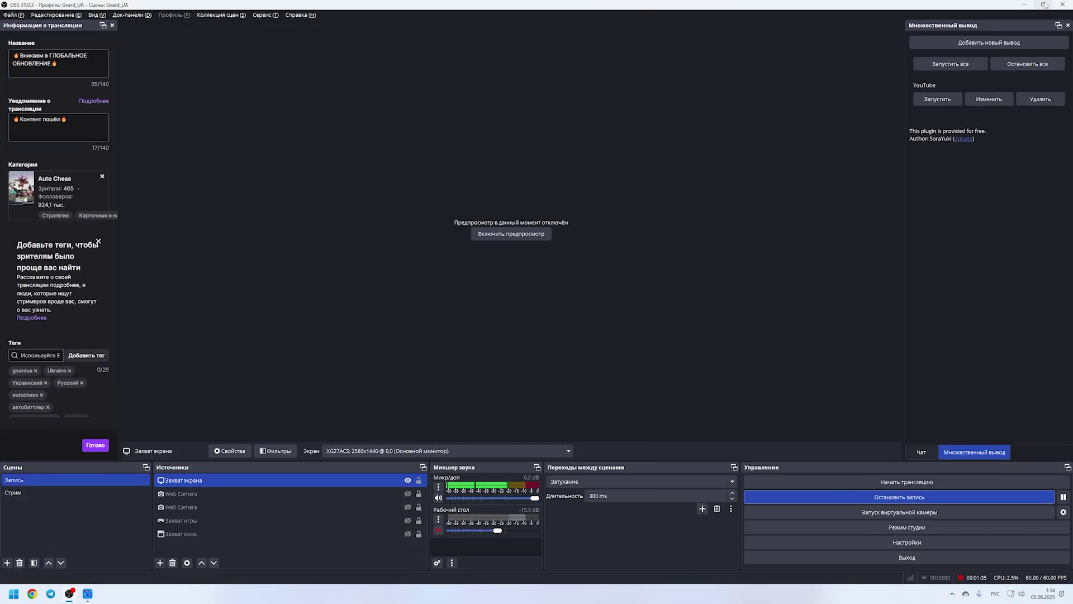
{"action": "left_click", "coordinate": [1025, 5]}
{"action": "right_click", "coordinate": [304, 262]}
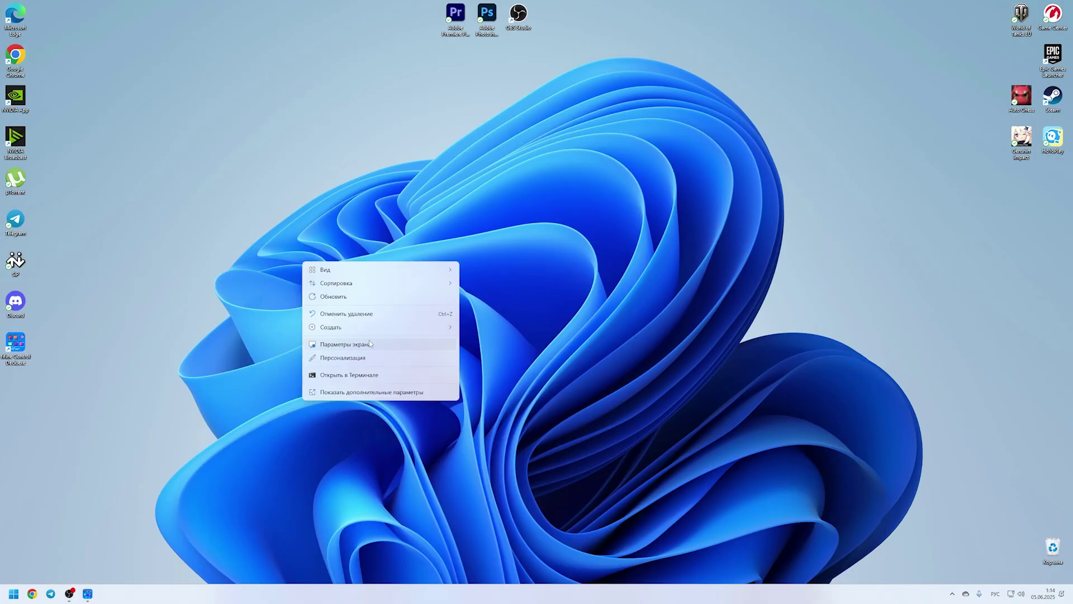
{"action": "mouse_move", "coordinate": [358, 329]}
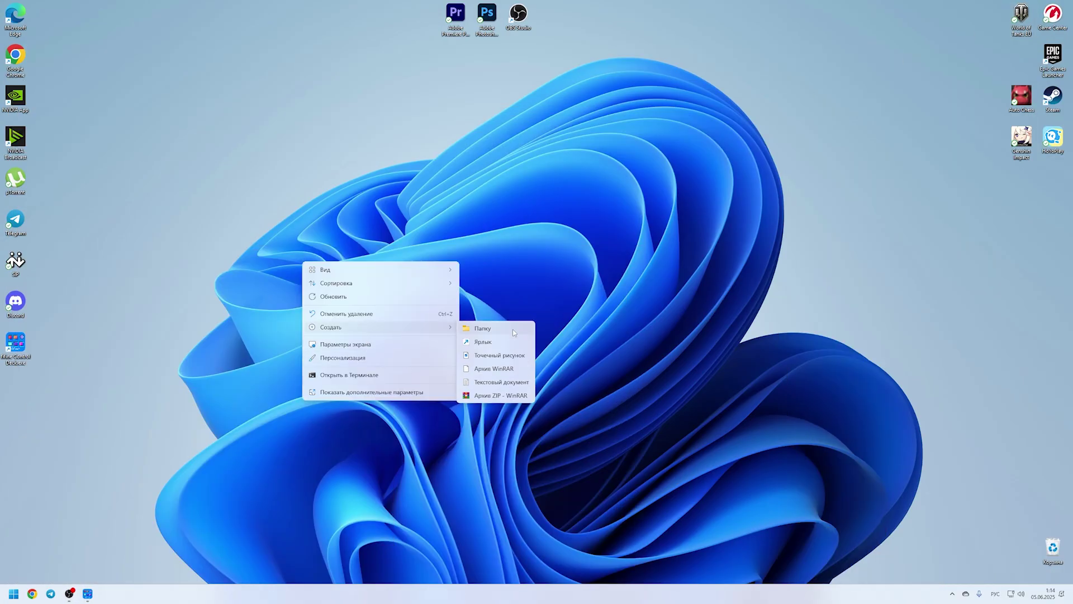
{"action": "left_click", "coordinate": [506, 376]}
{"action": "key", "text": "Return"}
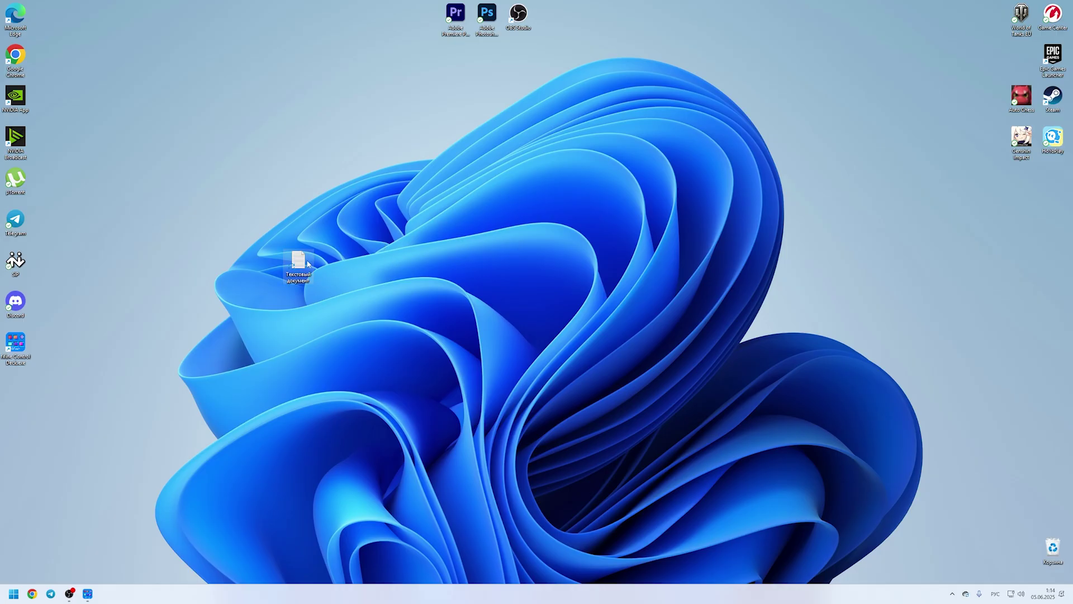
Step: Write "Контроль" in the new text document in Notepad and duplicate the word by copying and pasting it
{"action": "double_click", "coordinate": [298, 261]}
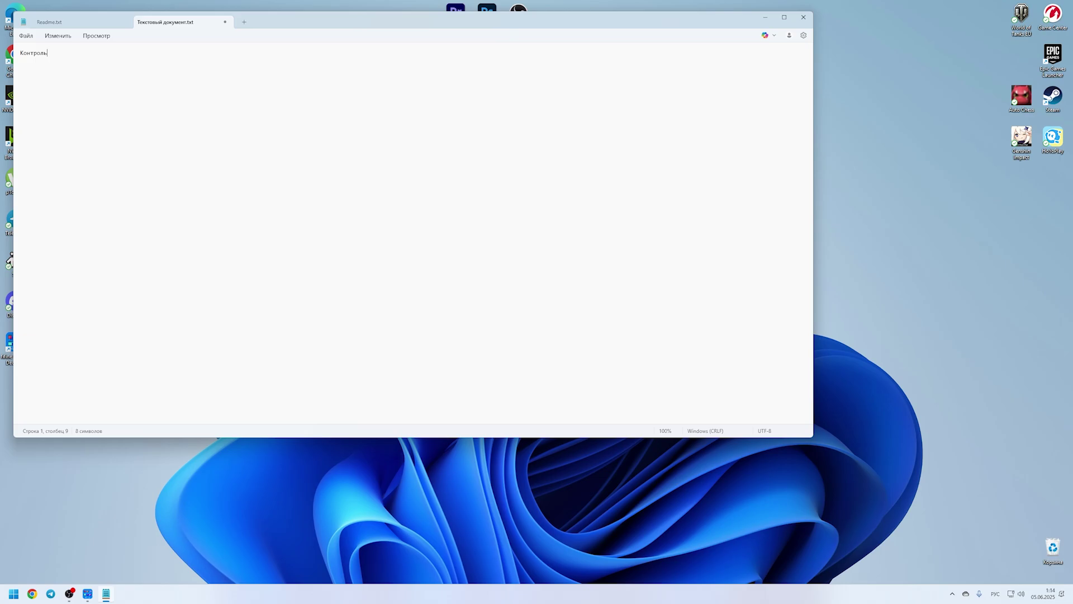
{"action": "key", "text": "ctrl+a"}
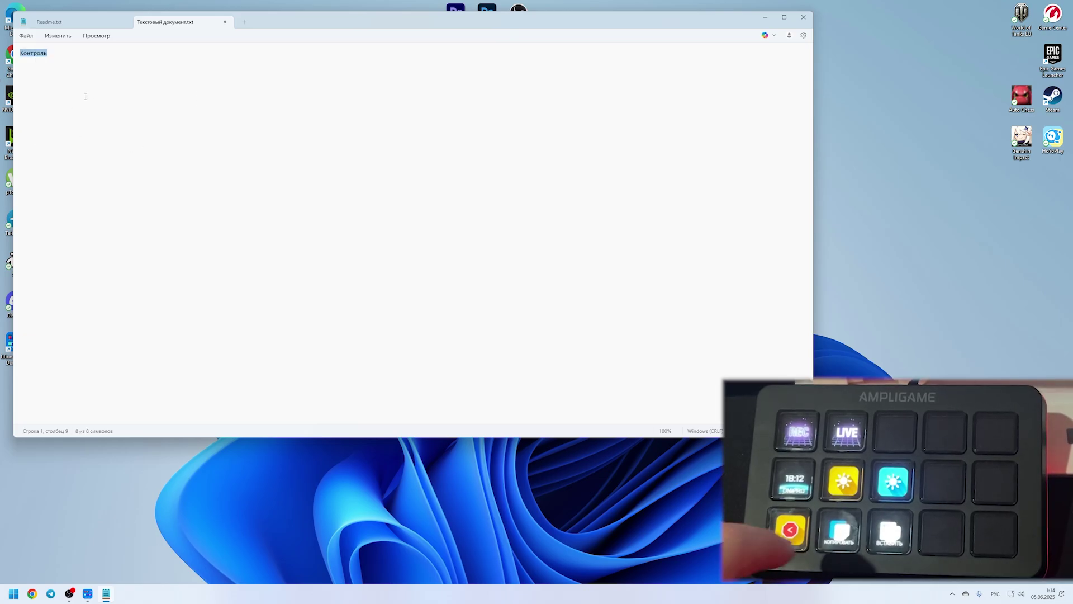
{"action": "key", "text": "ctrl+c"}
{"action": "key", "text": "ctrl+v"}
{"action": "key", "text": "ctrl+v"}
{"action": "key", "text": "ctrl+v"}
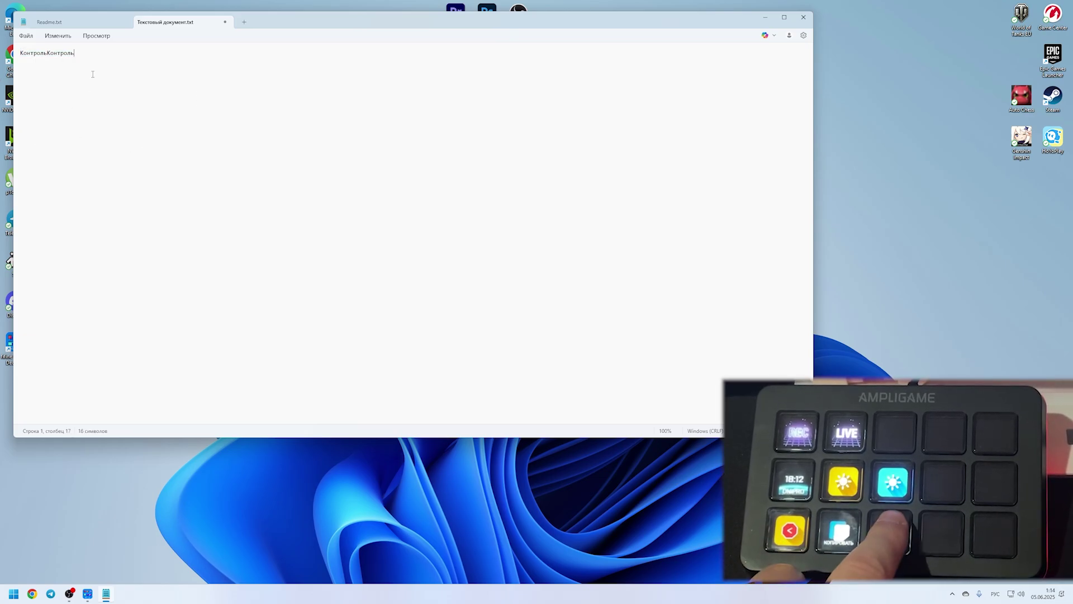
Step: Paste the copied word "Контроль" three more times in the text document and select all the text
{"action": "key", "text": "ctrl+v"}
{"action": "key", "text": "ctrl+v"}
{"action": "key", "text": "ctrl+v"}
{"action": "key", "text": "ctrl+a"}
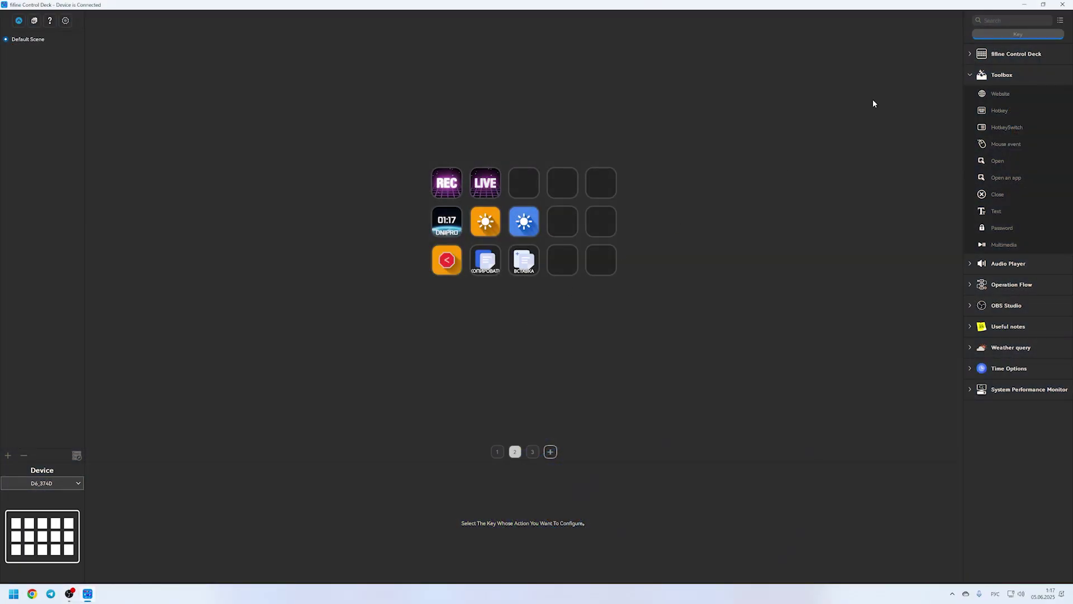
Step: Switch to the control deck in a reduced window and assign the OBS Studio and Google Chrome shortcuts to the third row's last two keys
{"action": "left_click", "coordinate": [1042, 5]}
{"action": "left_click", "coordinate": [1022, 4]}
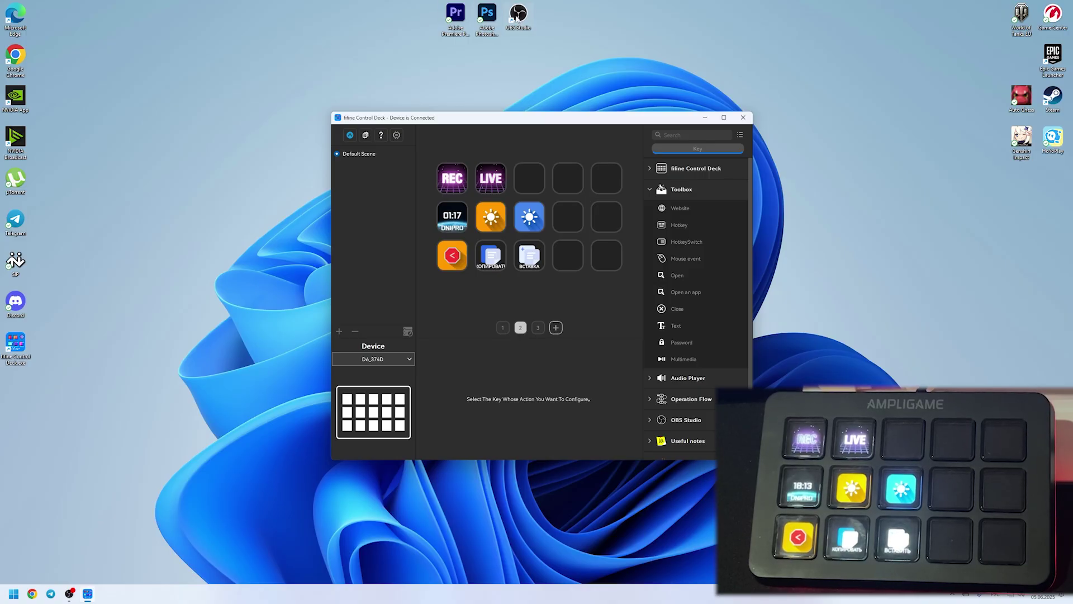
{"action": "left_click_drag", "start_coordinate": [518, 16], "coordinate": [568, 255]}
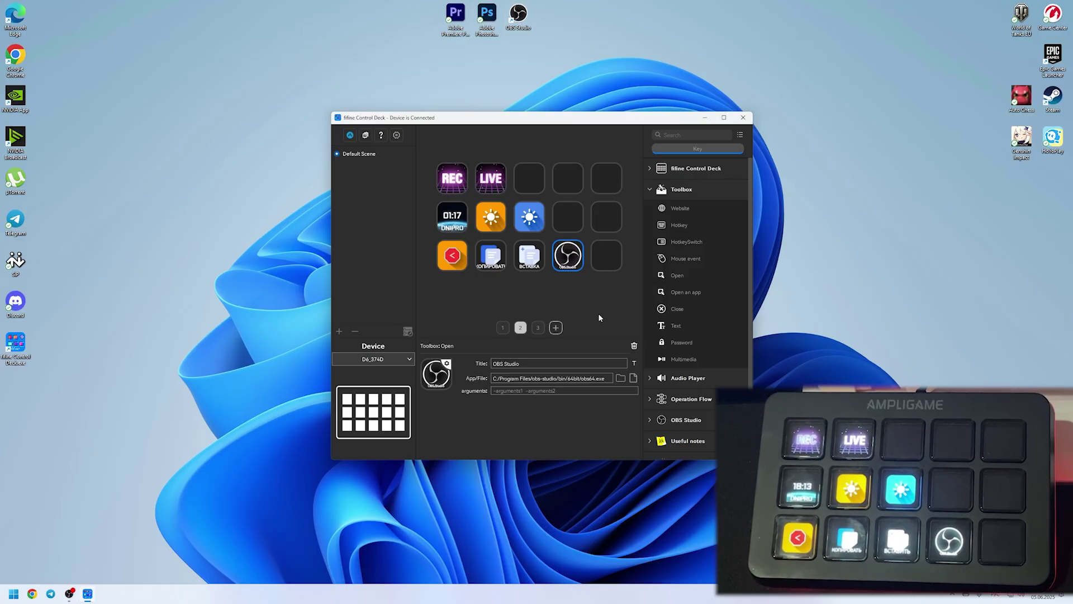
{"action": "left_click", "coordinate": [592, 310]}
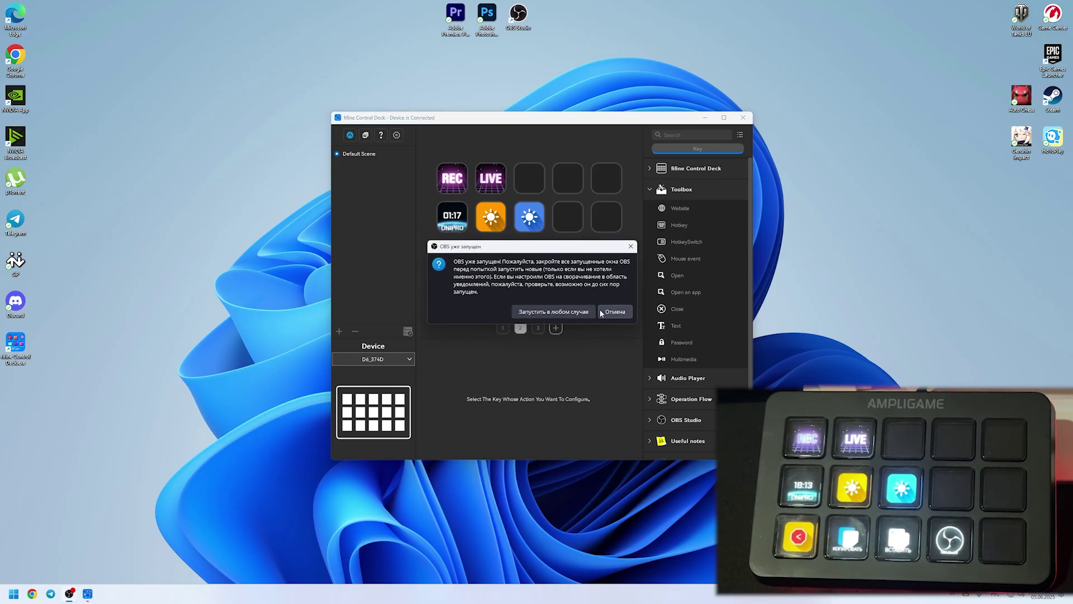
{"action": "left_click", "coordinate": [616, 312]}
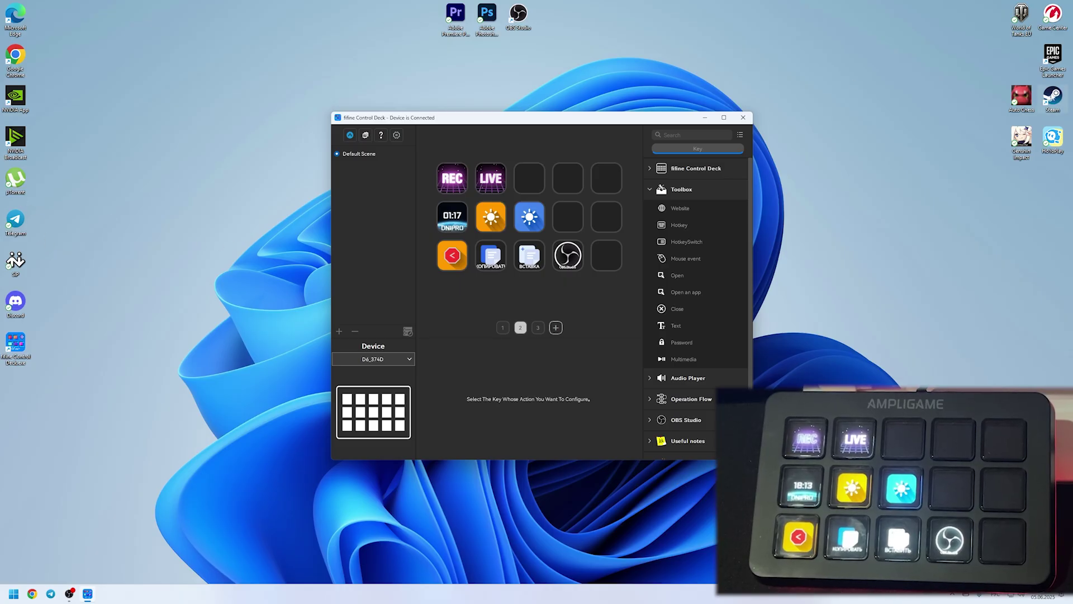
{"action": "left_click_drag", "start_coordinate": [706, 223], "coordinate": [606, 255]}
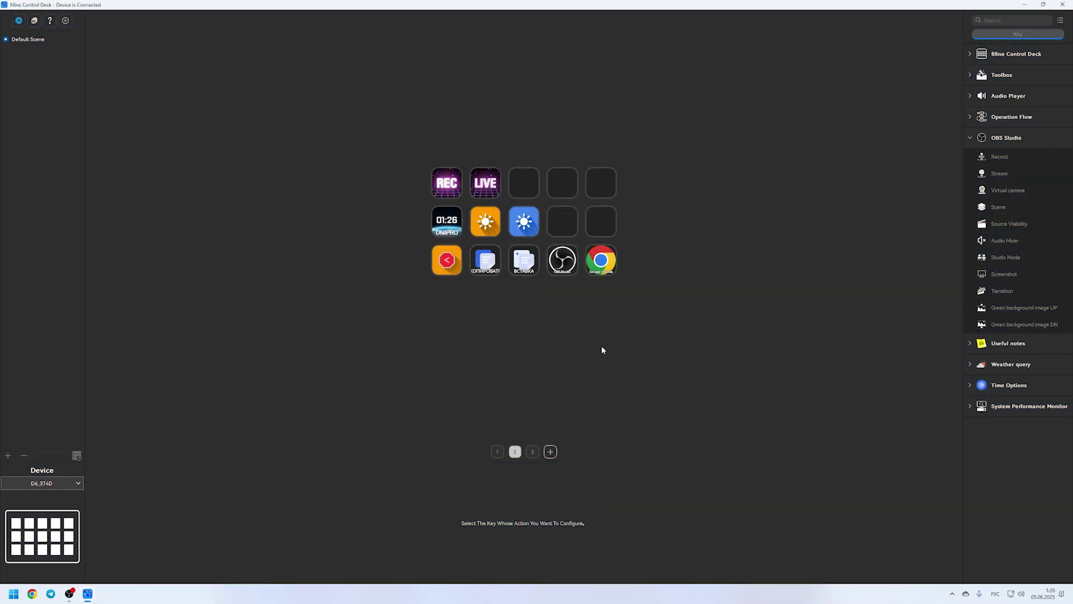
Step: Switch to OBS Studio and open its WebSocket server settings
{"action": "left_click", "coordinate": [69, 596]}
{"action": "left_click", "coordinate": [266, 14]}
{"action": "left_click", "coordinate": [287, 88]}
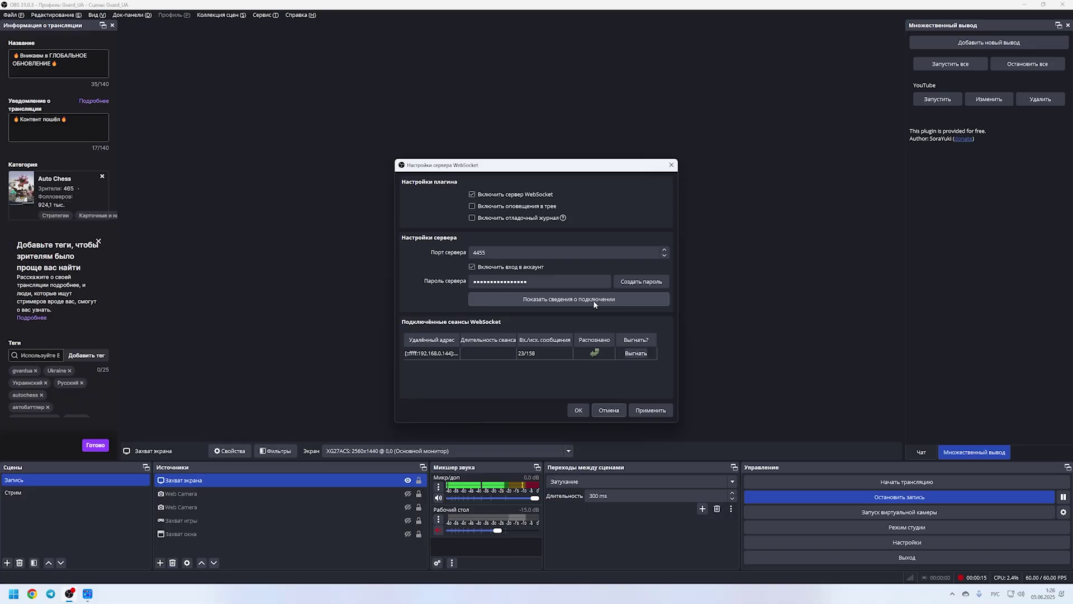
Step: Return to the control deck and open the OBS Studio connection information of the REC key
{"action": "key", "text": "alt+Tab"}
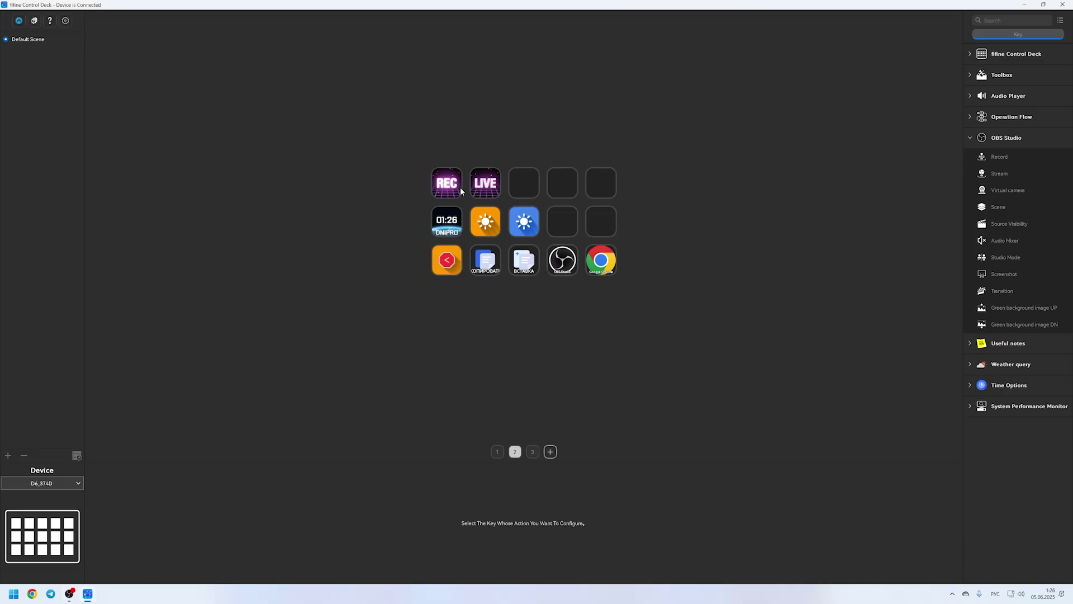
{"action": "left_click", "coordinate": [449, 183]}
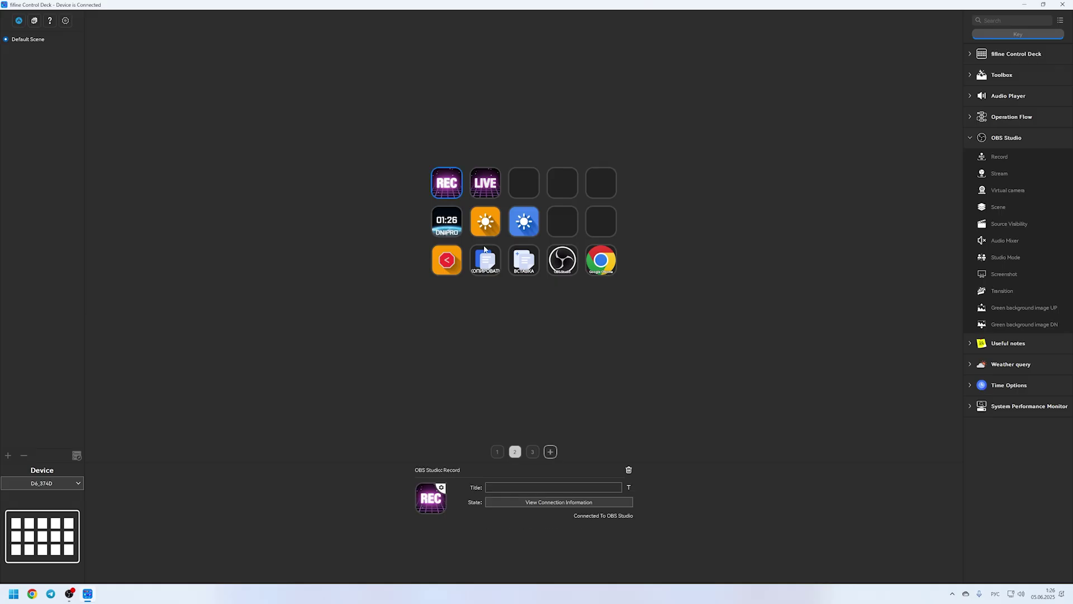
{"action": "left_click", "coordinate": [554, 502]}
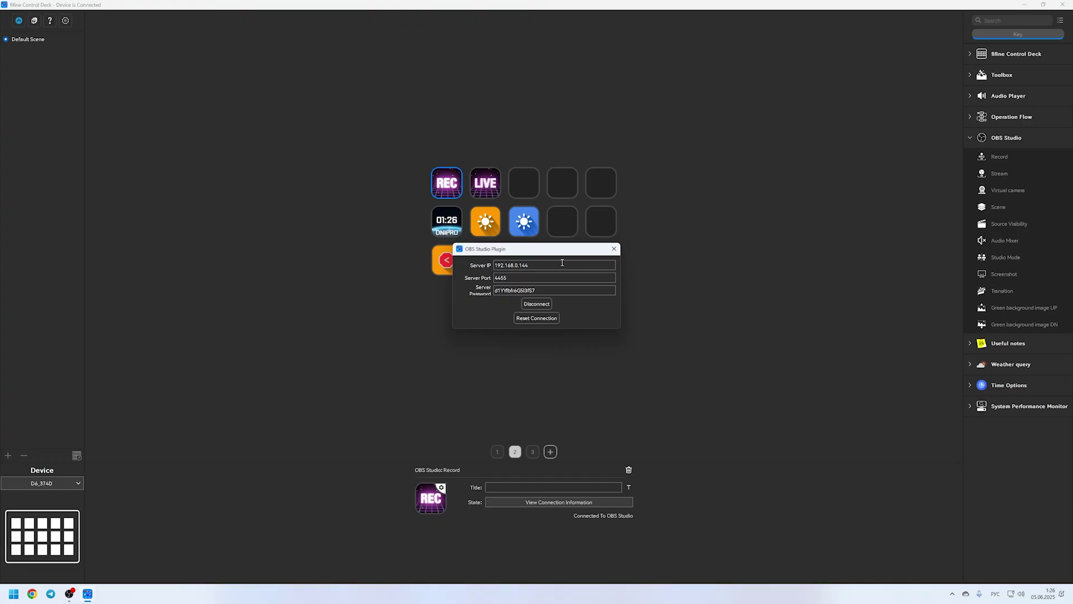
Step: Compare the plugin's server IP, port and password fields with the WebSocket settings in OBS Studio, moving the plugin dialog aside
{"action": "key", "text": "alt+Tab"}
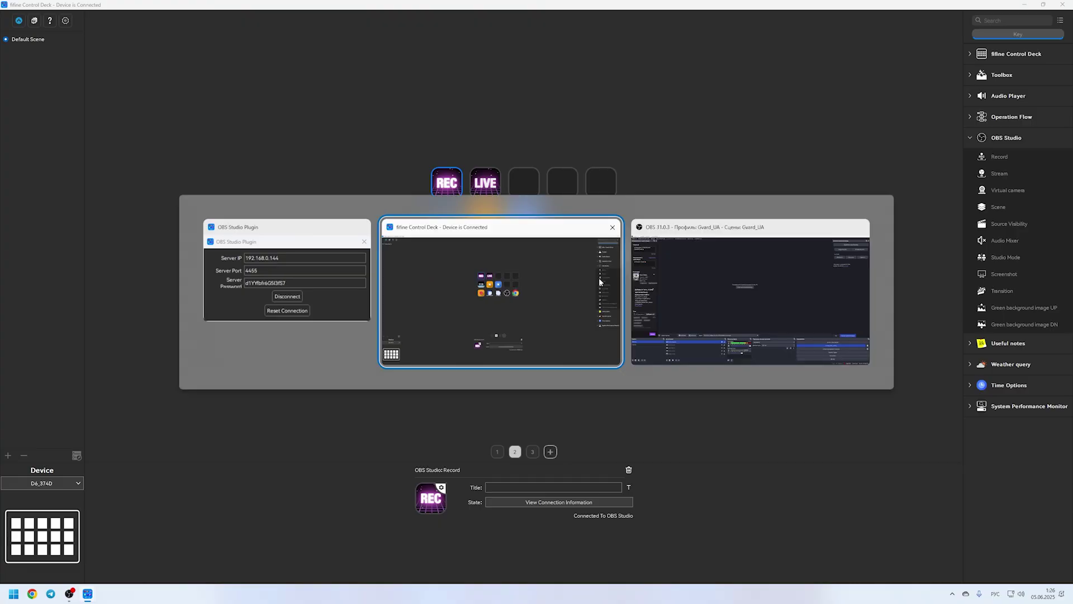
{"action": "left_click", "coordinate": [699, 300]}
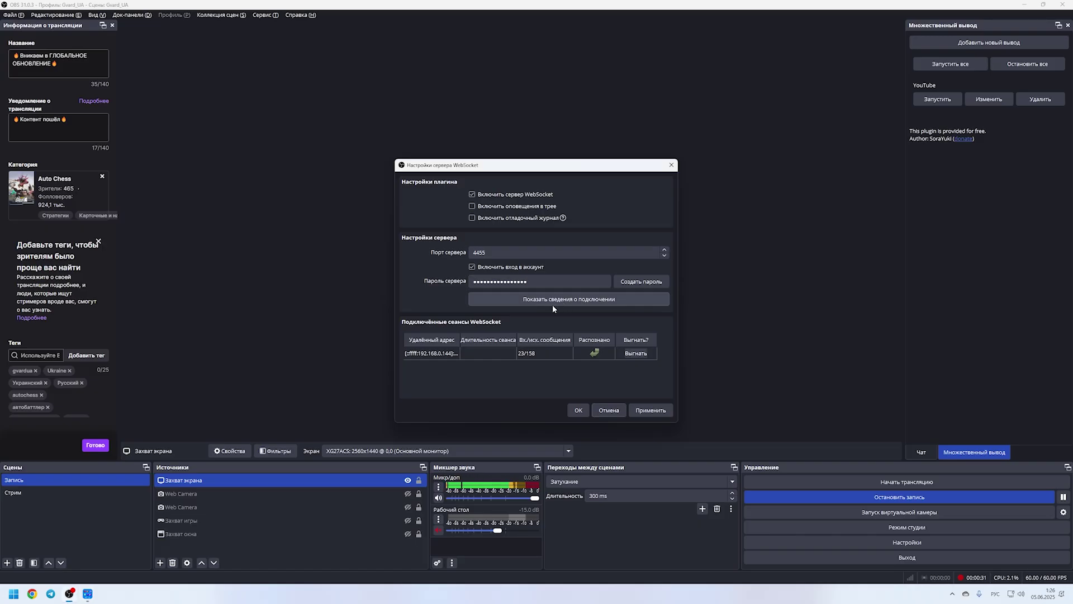
{"action": "key", "text": "alt+Tab"}
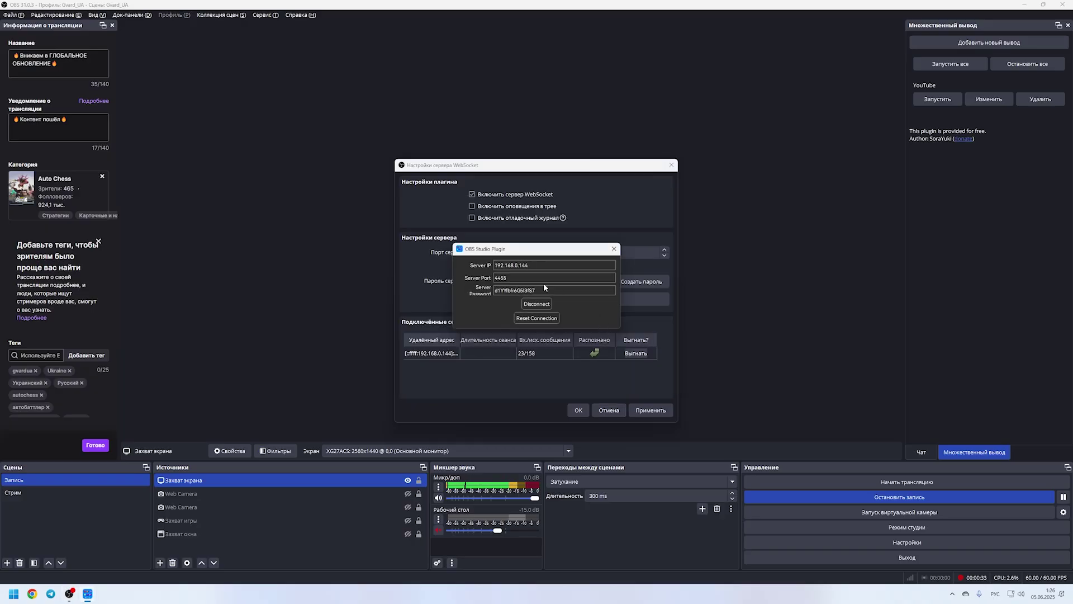
{"action": "left_click_drag", "start_coordinate": [520, 250], "coordinate": [694, 258]}
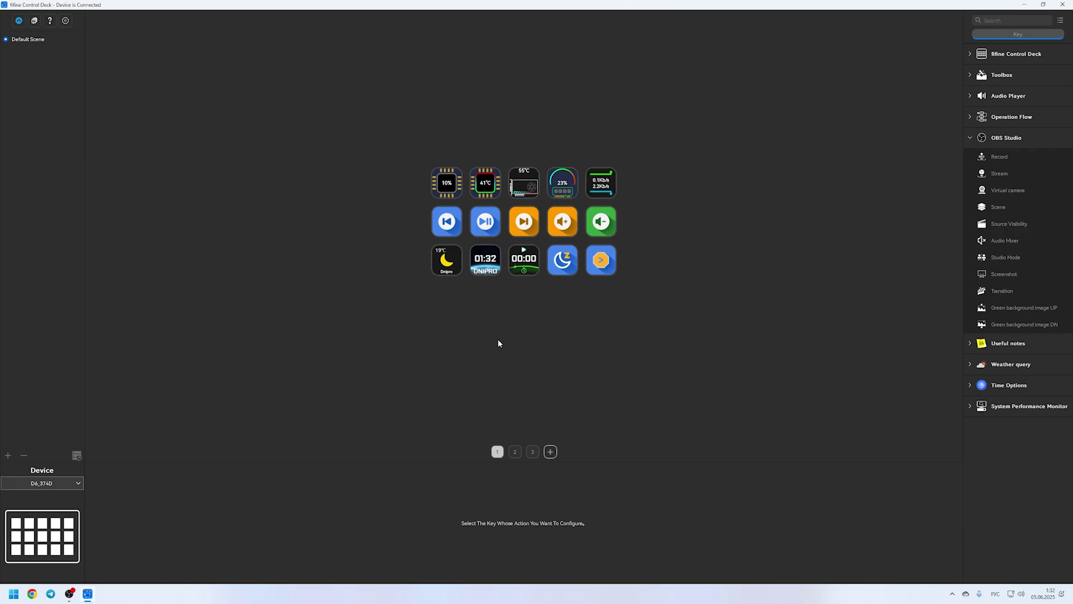
Step: Open the control deck's store and look through its Discover, Plugins, Icons and Tutorial sections
{"action": "left_click", "coordinate": [18, 21]}
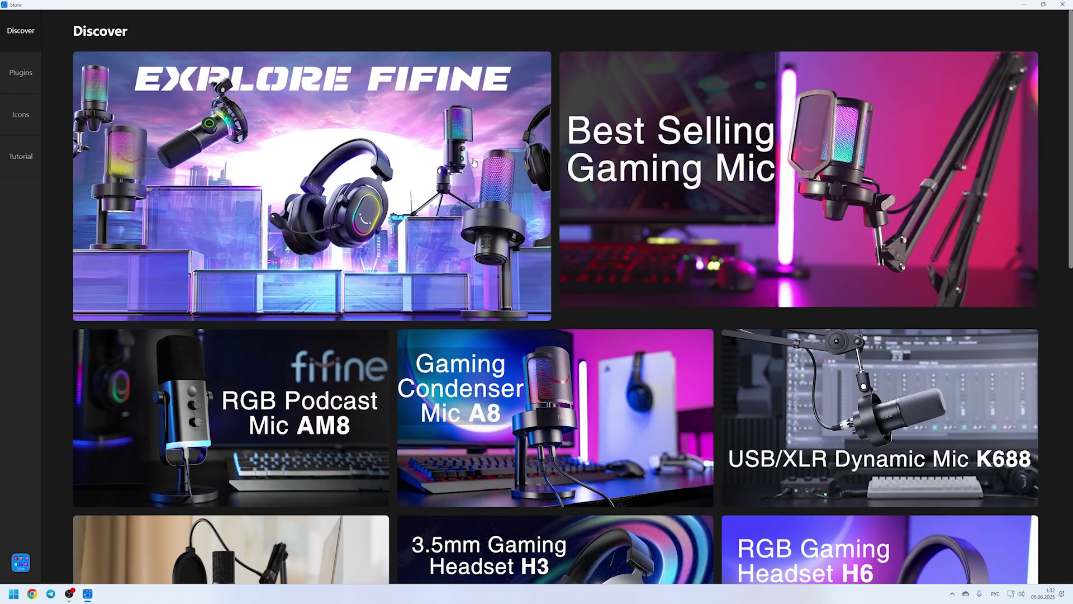
{"action": "scroll", "coordinate": [562, 183], "scroll_direction": "down", "scroll_amount": 3}
{"action": "scroll", "coordinate": [604, 289], "scroll_direction": "up", "scroll_amount": 3}
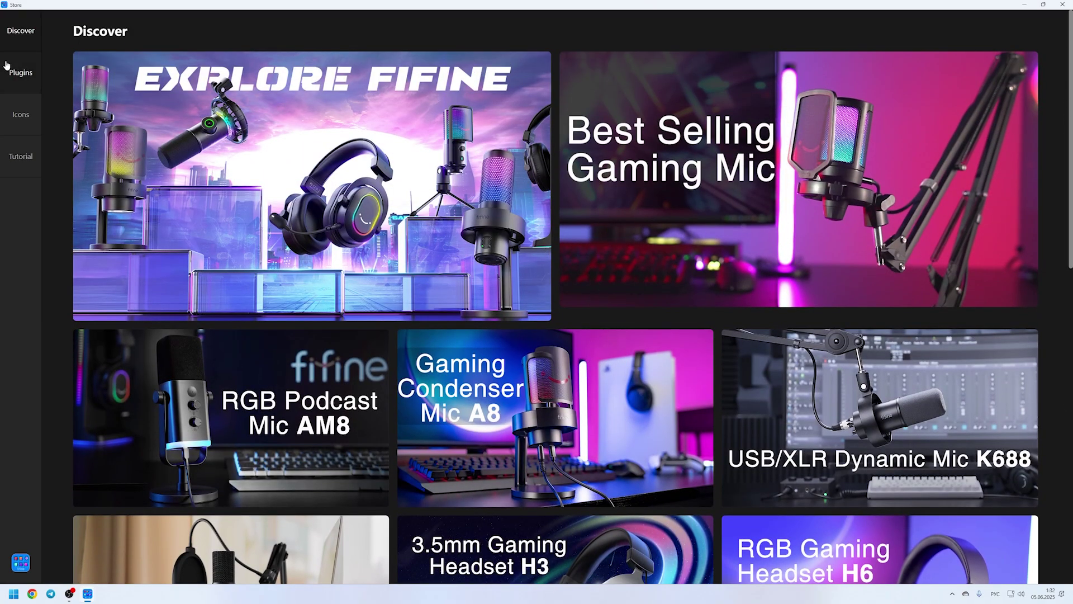
{"action": "left_click", "coordinate": [15, 76]}
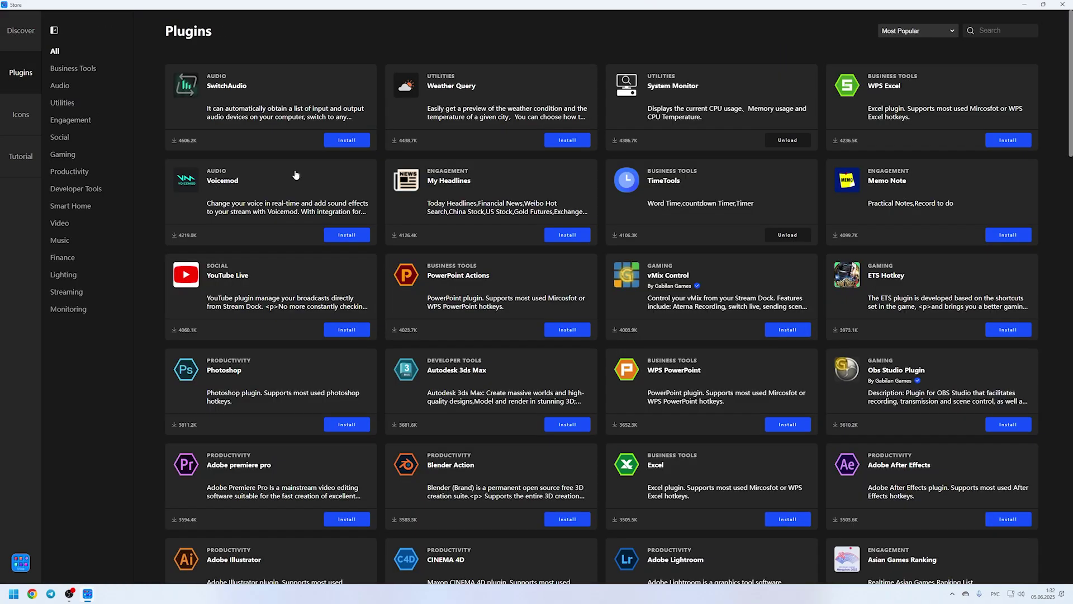
{"action": "left_click", "coordinate": [21, 114]}
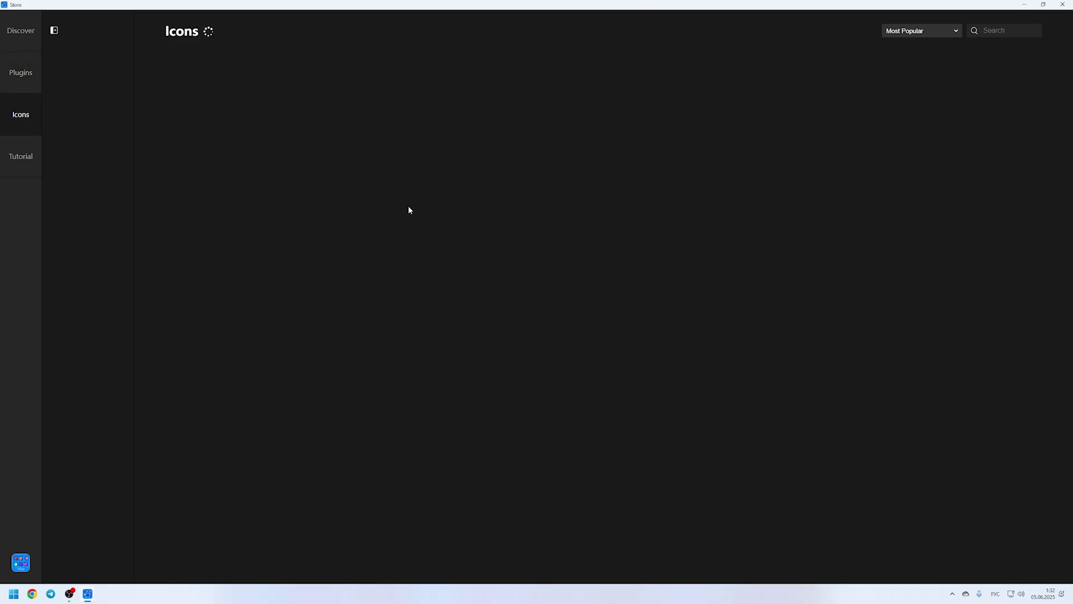
{"action": "left_click", "coordinate": [19, 160]}
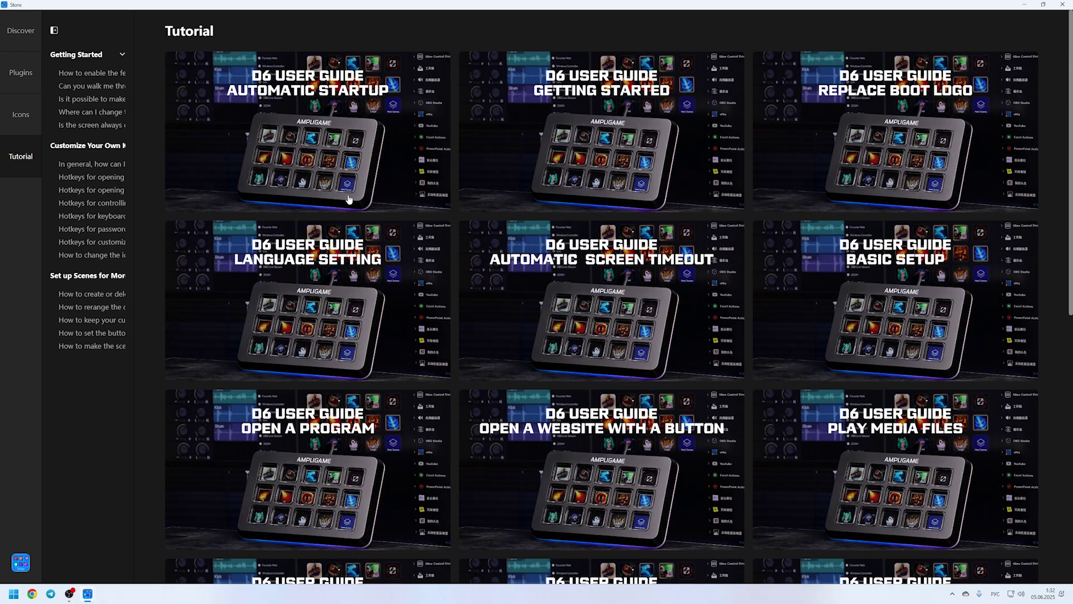
Step: View the details of the YouTube Live, Photoshop and System Monitor plugins in the store and browse the rest of the plugin list
{"action": "left_click", "coordinate": [21, 73]}
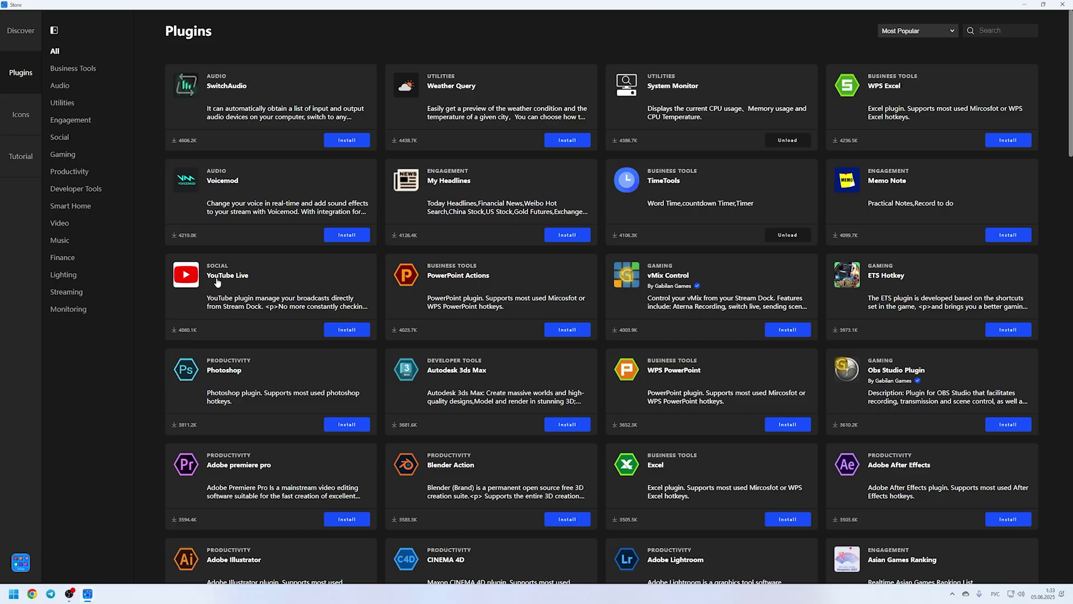
{"action": "left_click", "coordinate": [237, 276]}
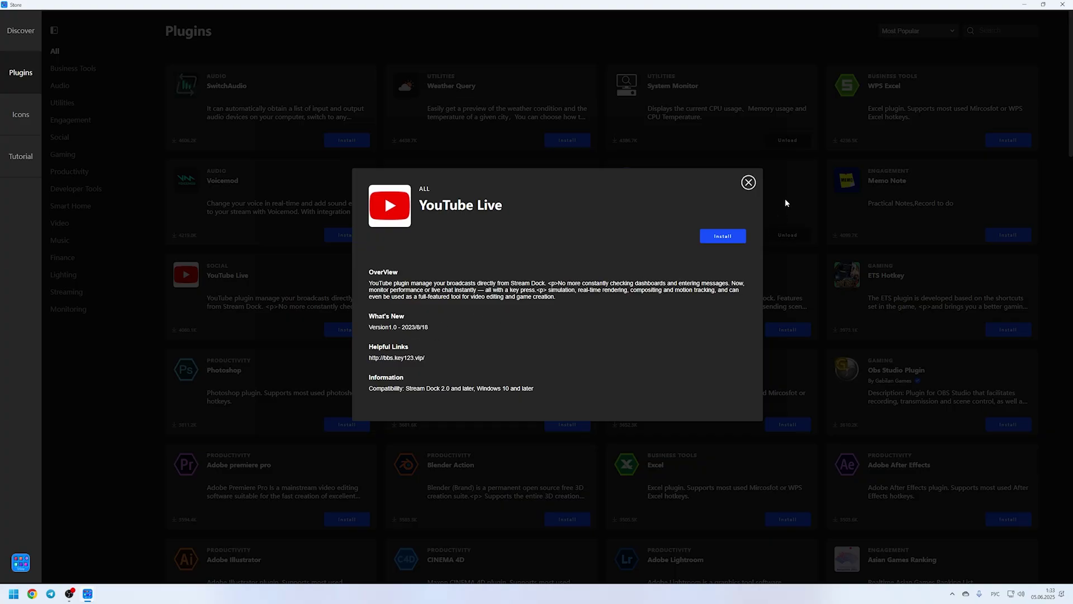
{"action": "left_click", "coordinate": [748, 183]}
{"action": "left_click", "coordinate": [247, 385]}
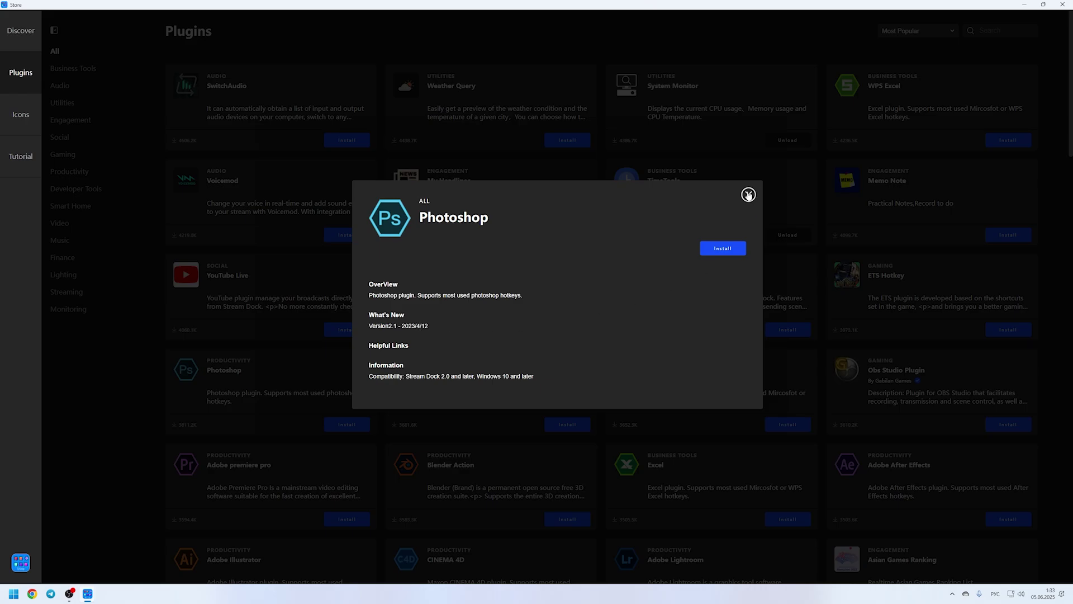
{"action": "left_click", "coordinate": [748, 195]}
{"action": "left_click", "coordinate": [680, 103]}
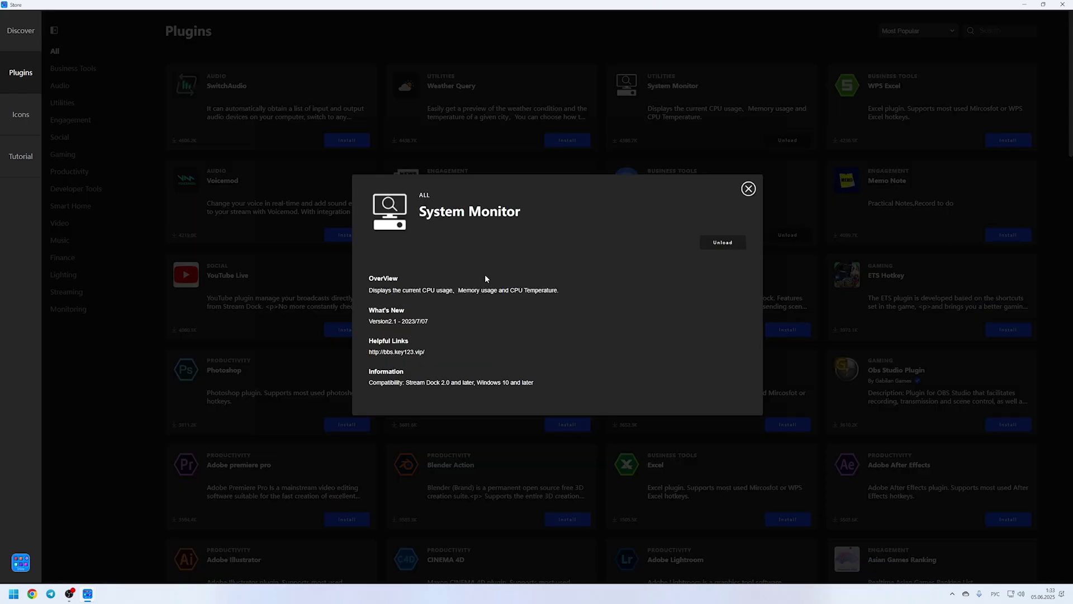
{"action": "left_click", "coordinate": [748, 188]}
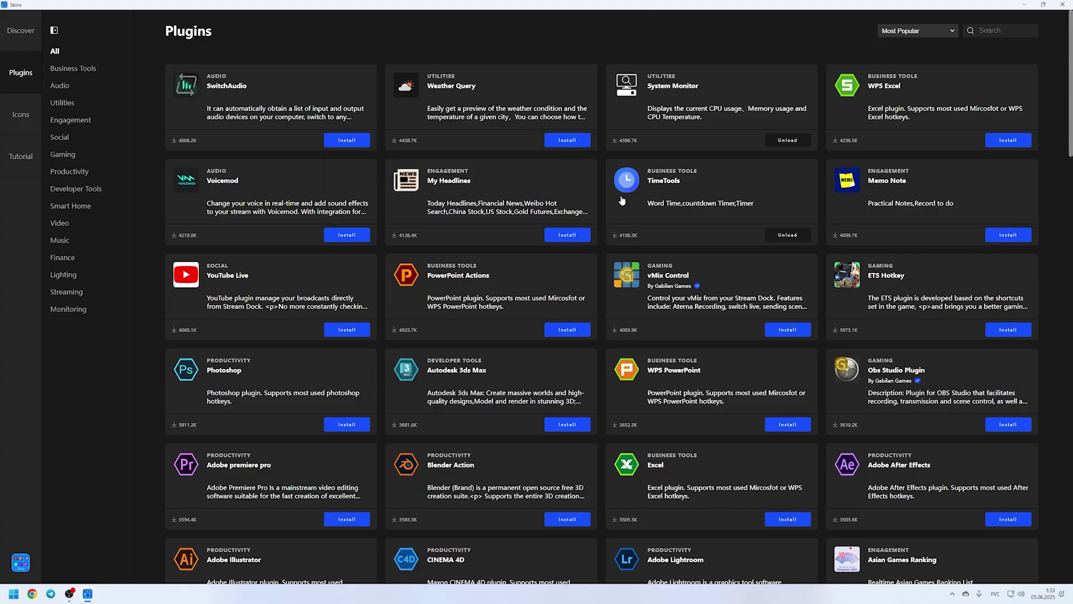
{"action": "scroll", "coordinate": [618, 199], "scroll_direction": "down", "scroll_amount": 15}
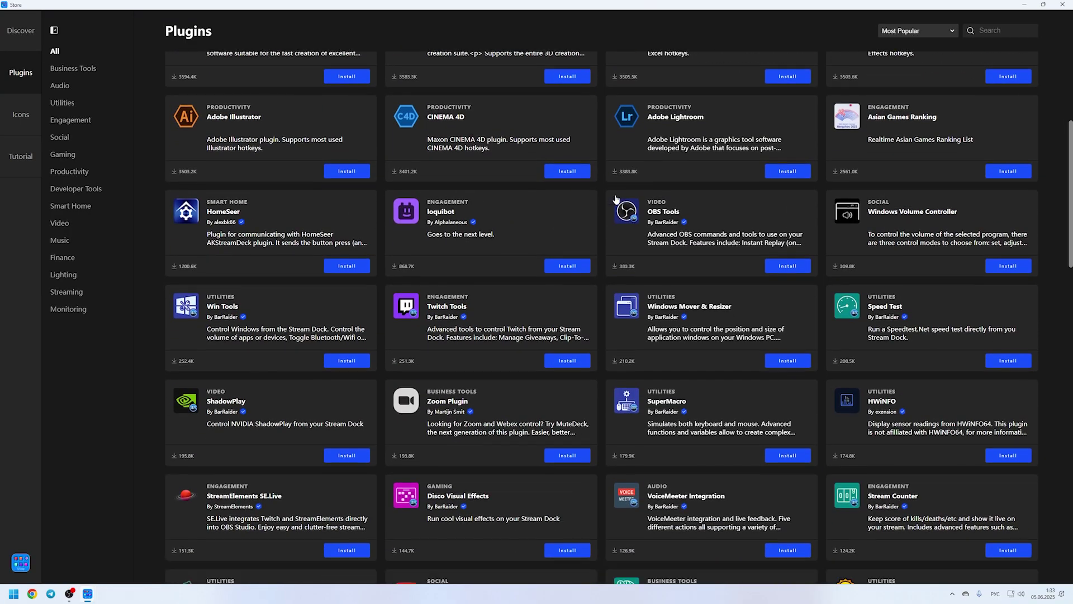
{"action": "scroll", "coordinate": [615, 198], "scroll_direction": "down", "scroll_amount": 10}
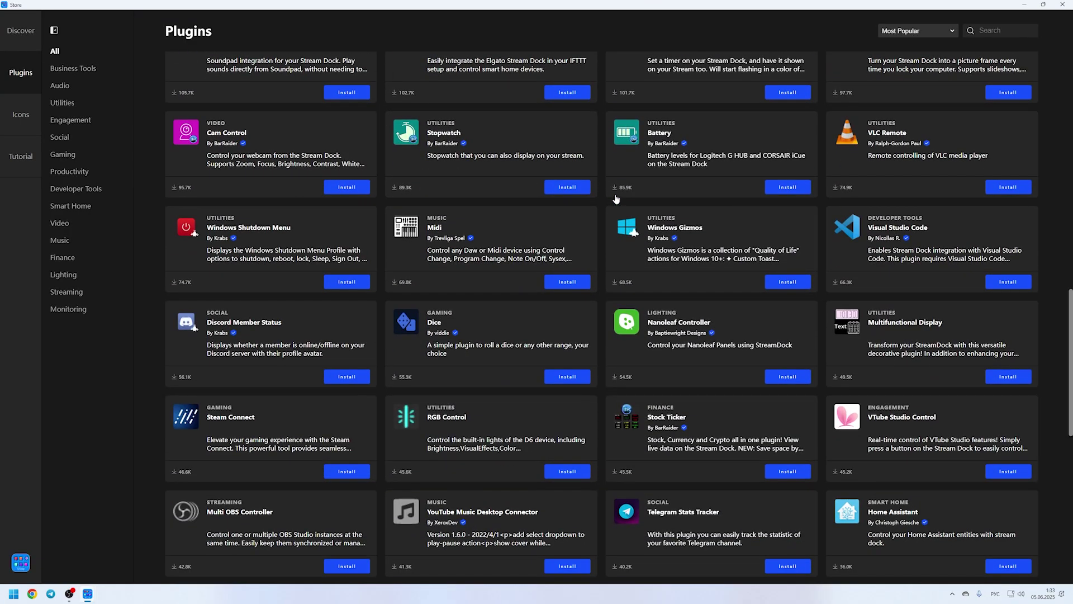